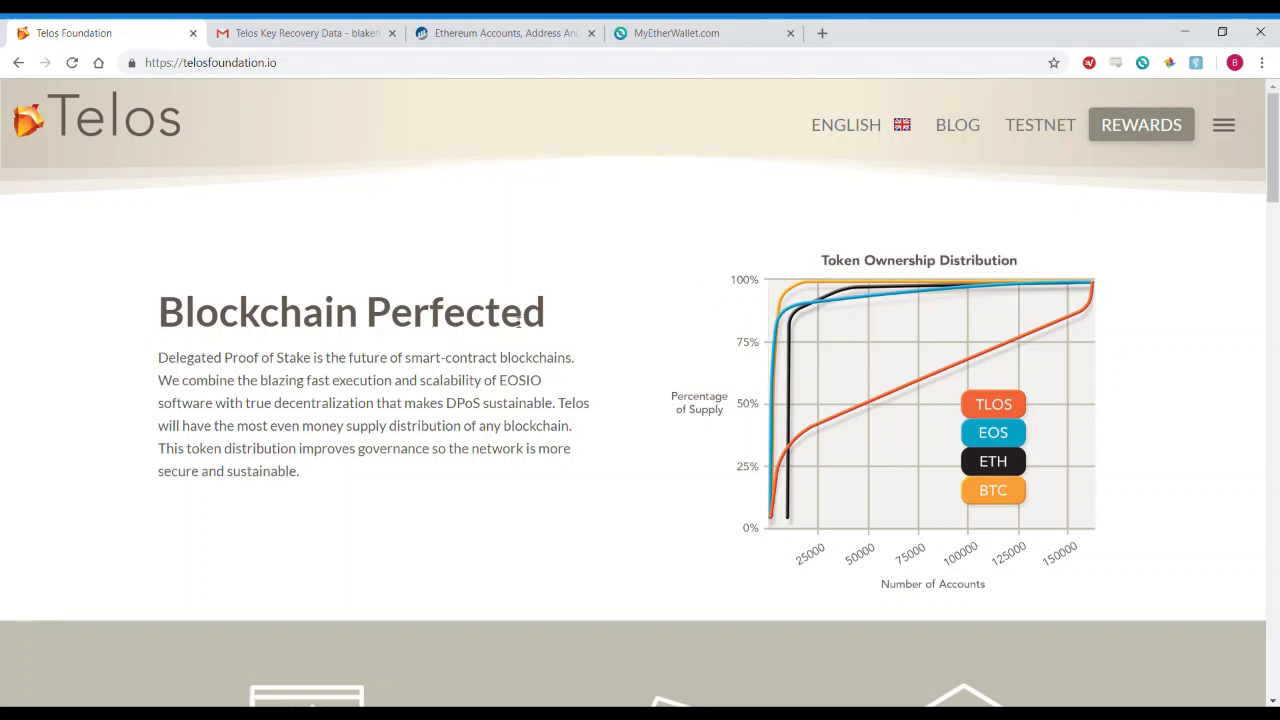
Open the Telos Launch Checklist page and review the status of its development, governance, contracts, tools and miscellaneous items
click(1225, 125)
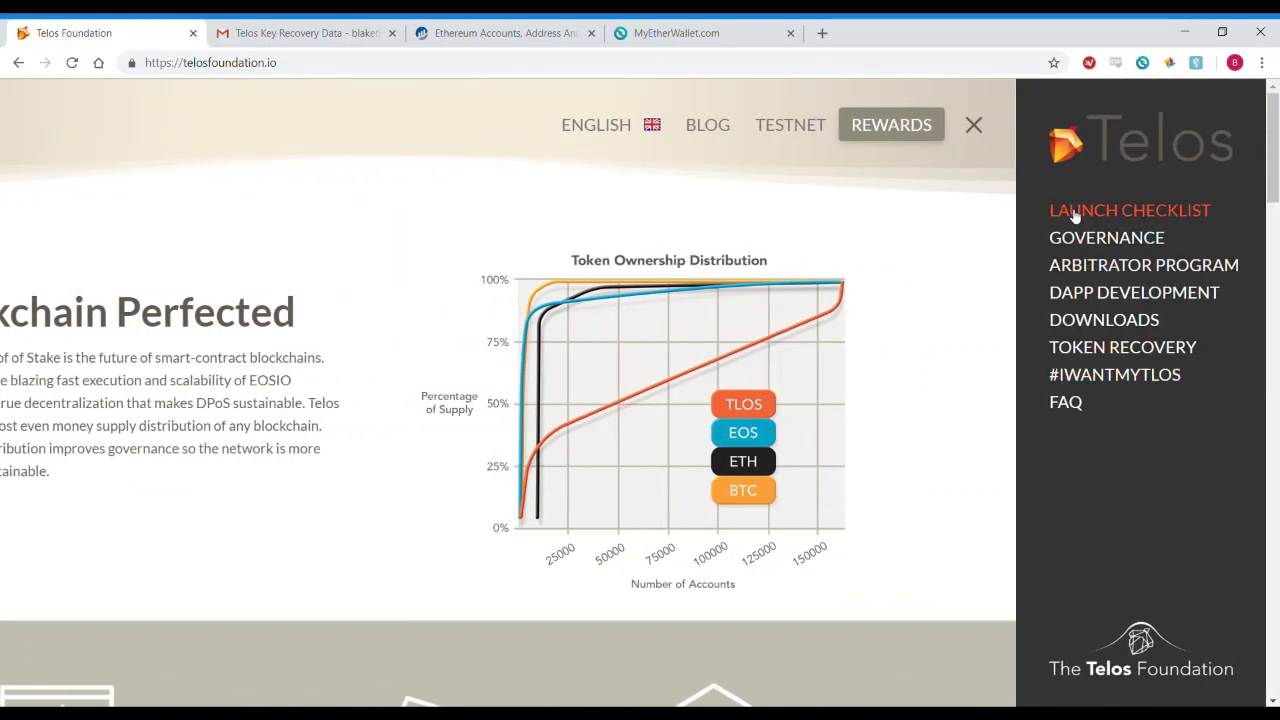
click(1070, 216)
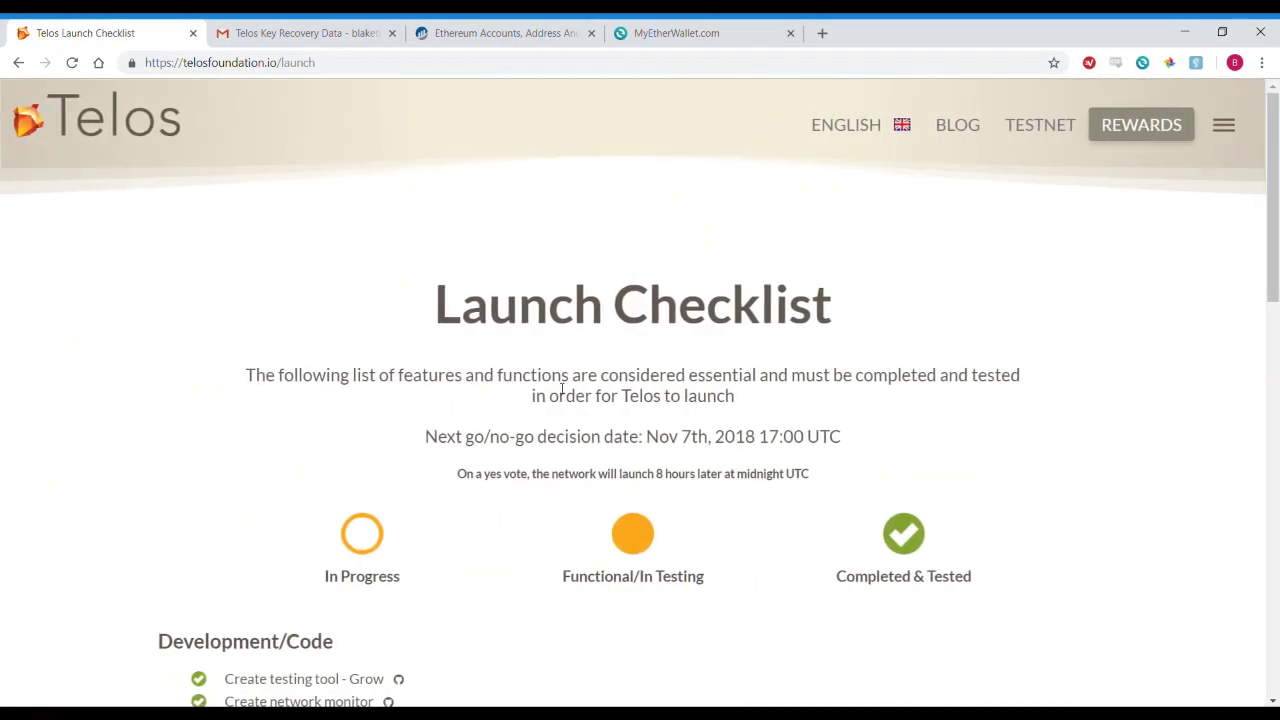
scroll(565, 391, down, 2)
scroll(597, 350, down, 6)
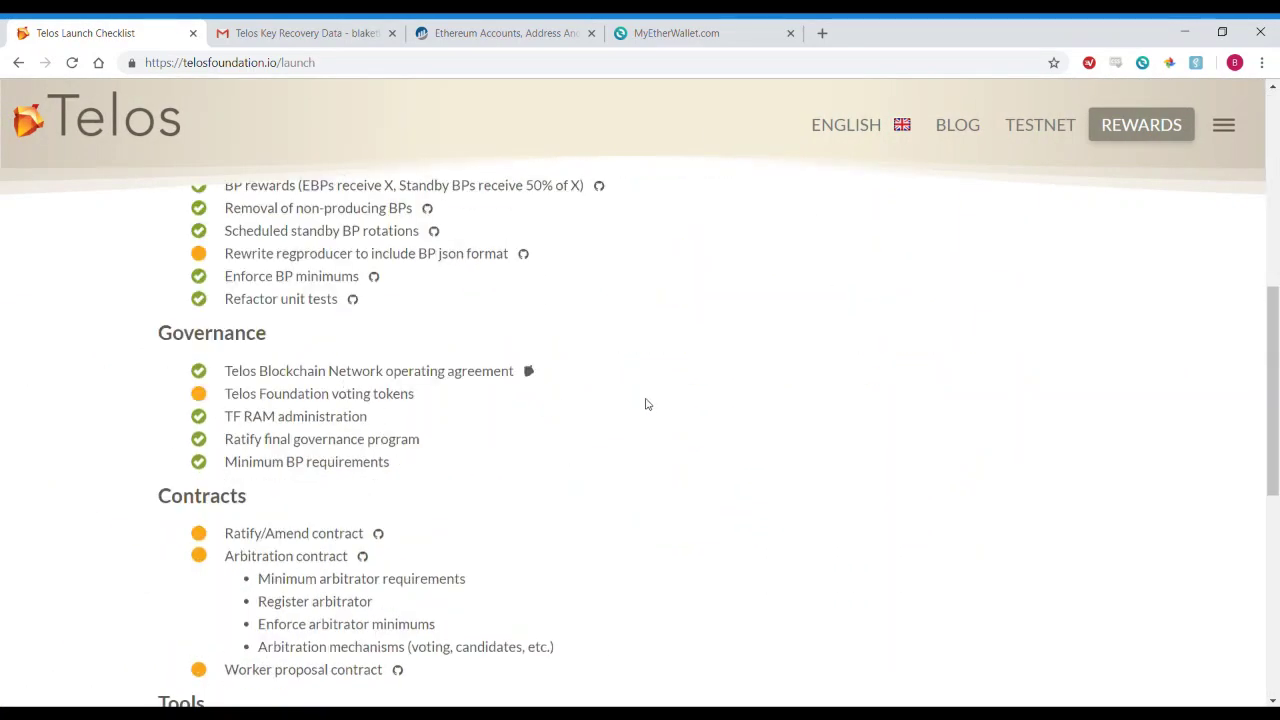
scroll(630, 366, down, 3)
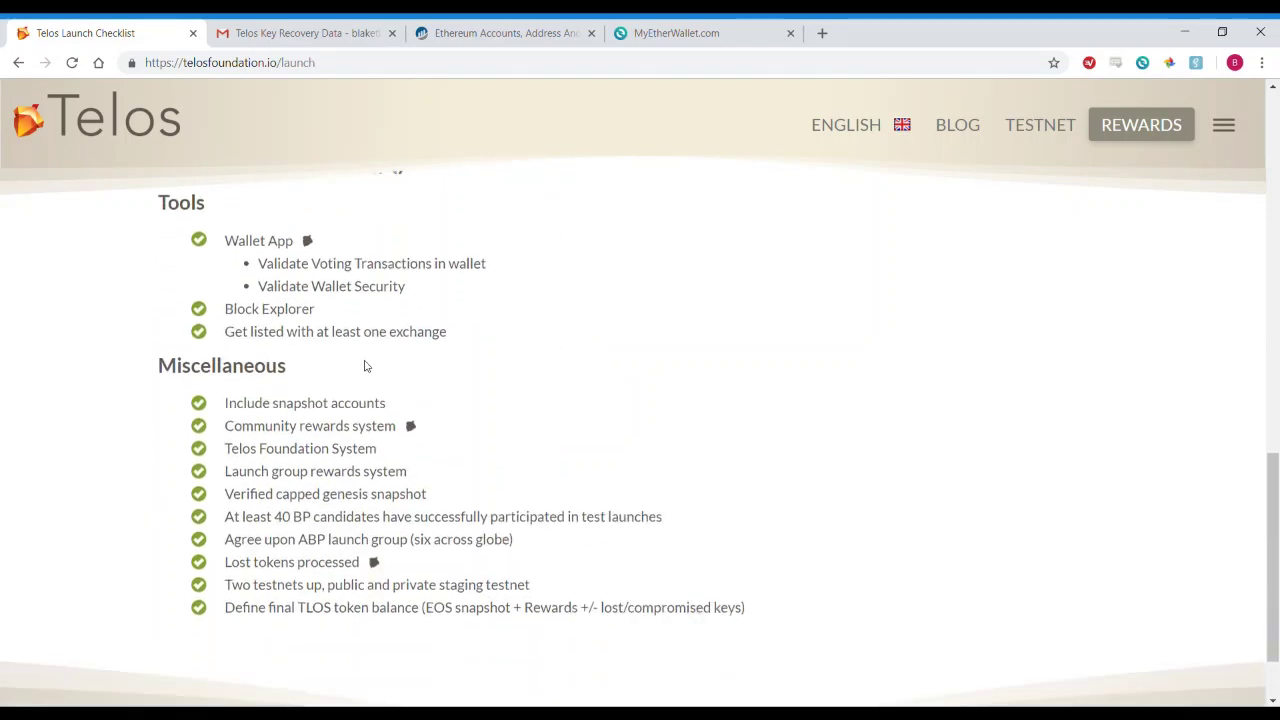
scroll(474, 424, up, 7)
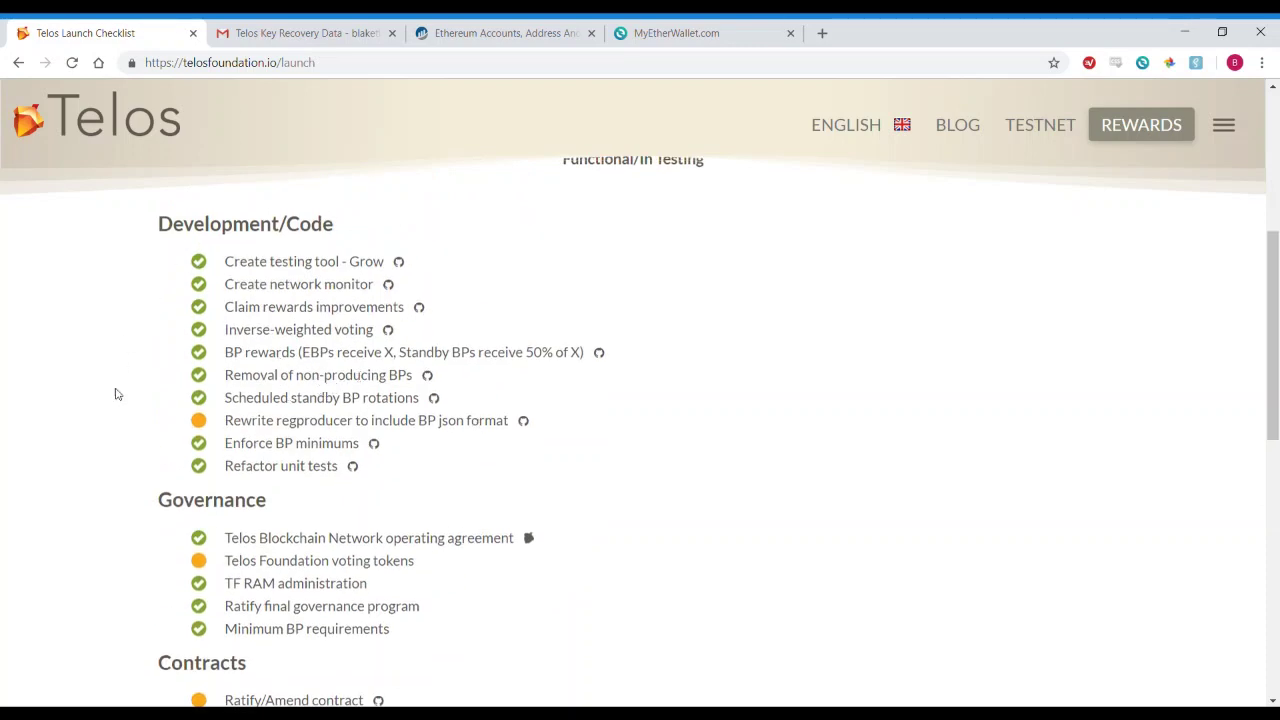
scroll(236, 432, down, 4)
scroll(240, 428, up, 7)
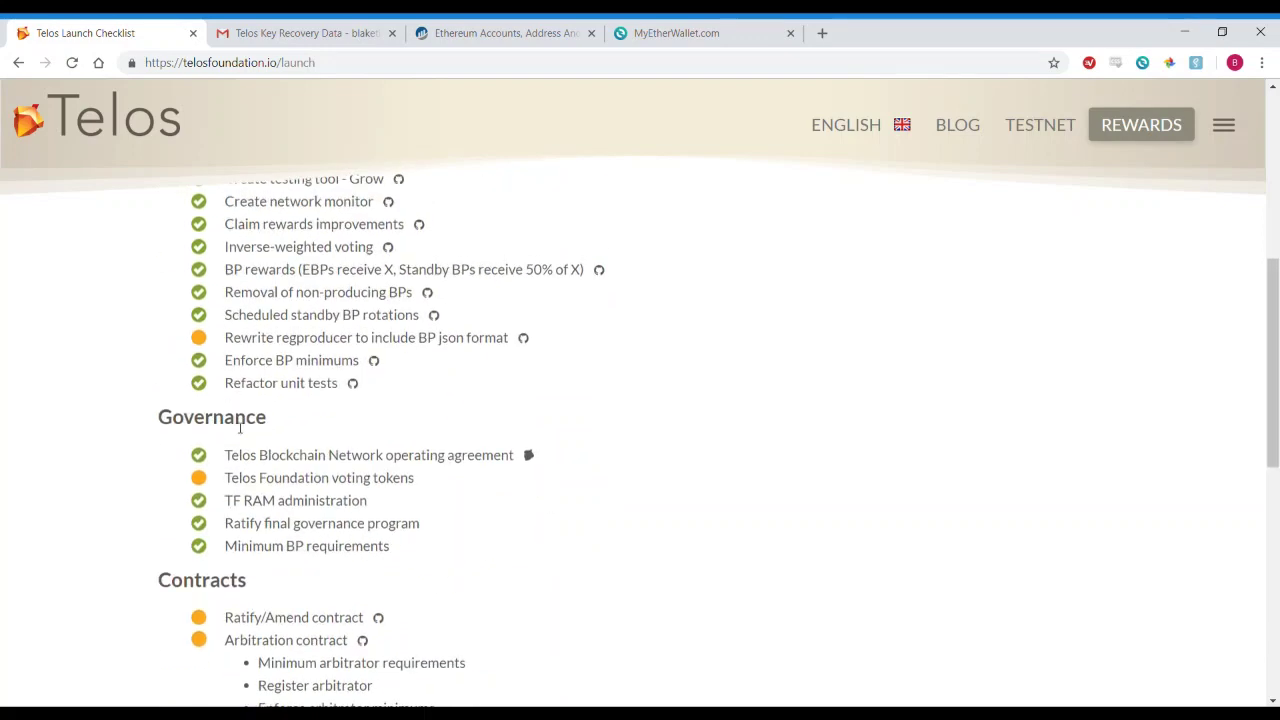
scroll(247, 416, up, 2)
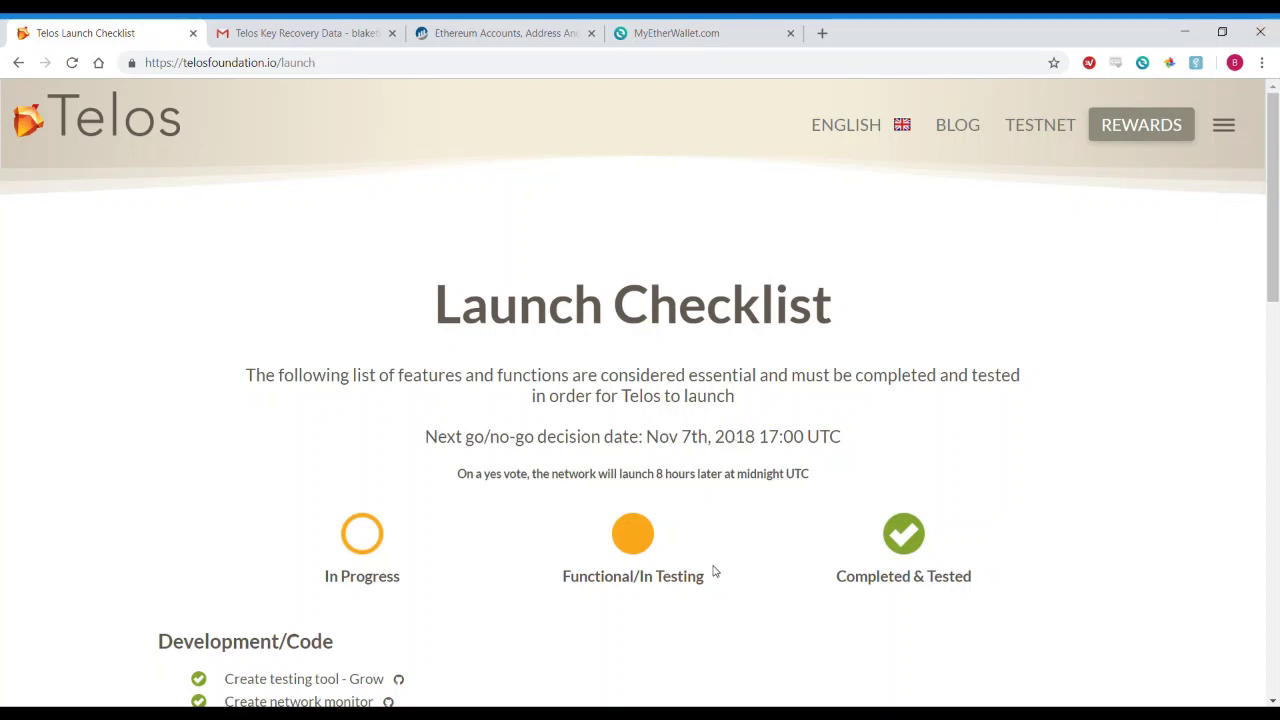
Open the Token Recovery page and read the Process 1 instructions on generating a new set of keys
click(1230, 130)
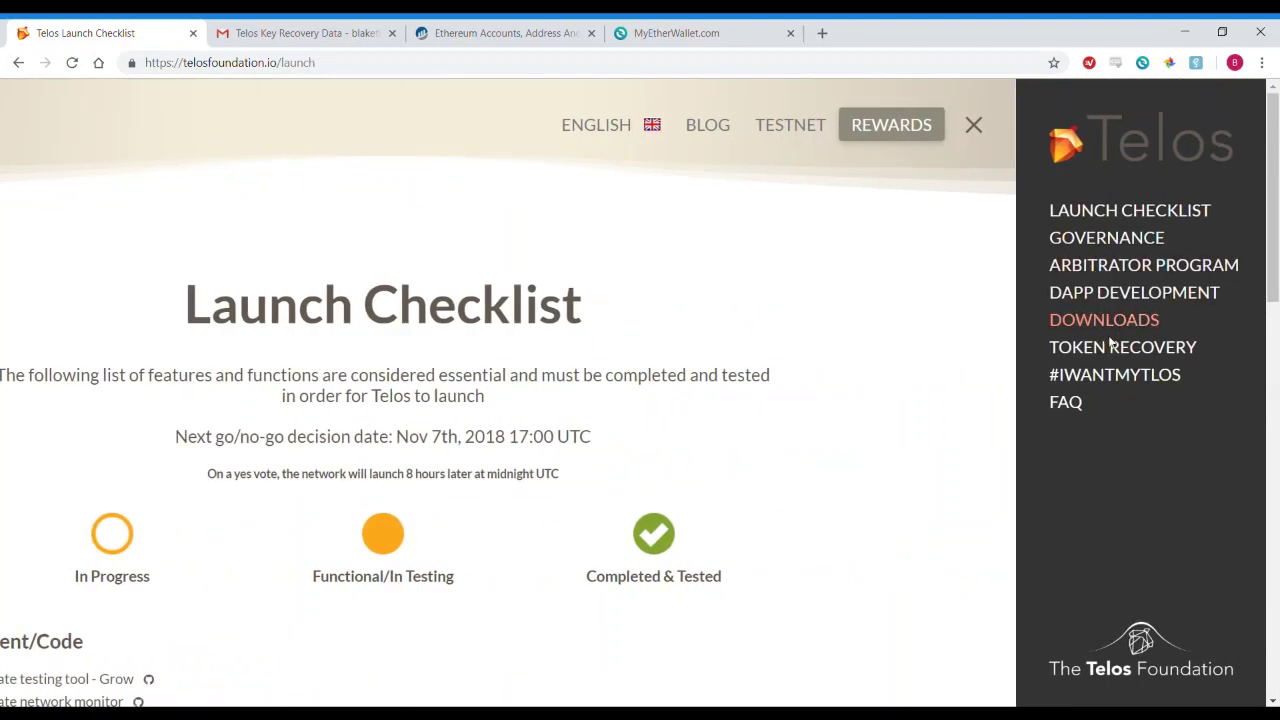
click(1112, 350)
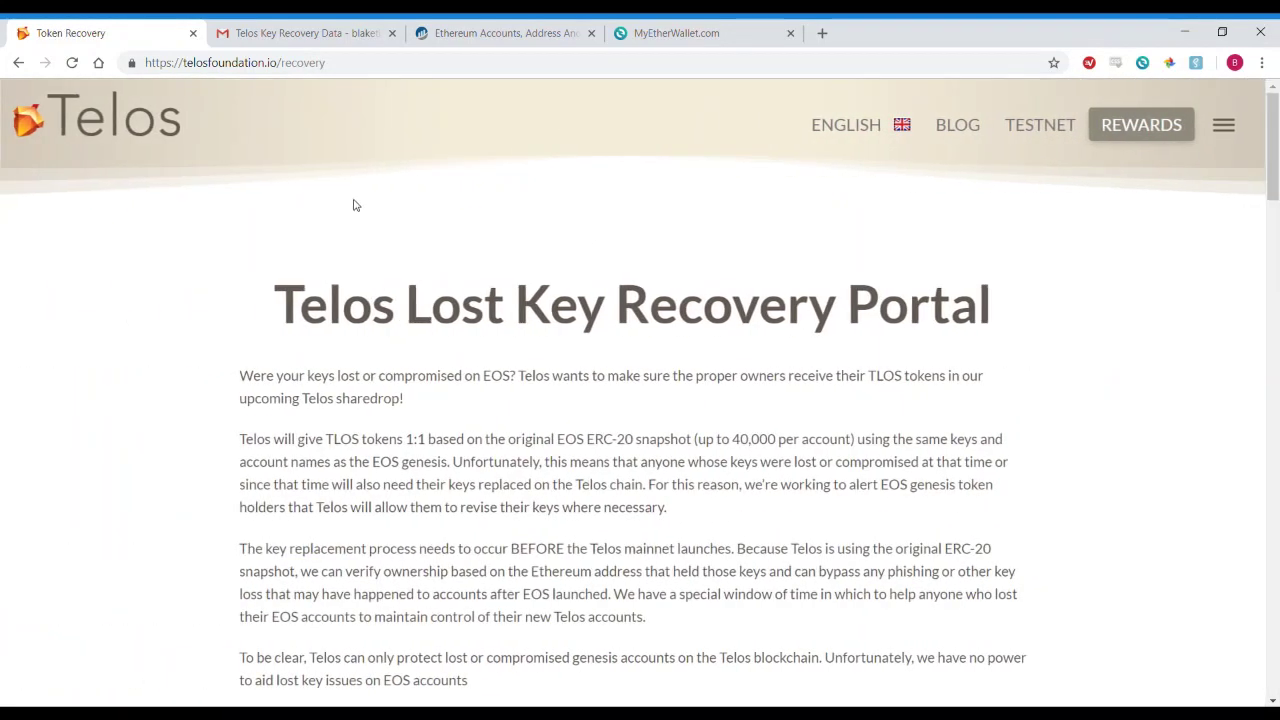
scroll(570, 260, down, 4)
scroll(585, 245, down, 5)
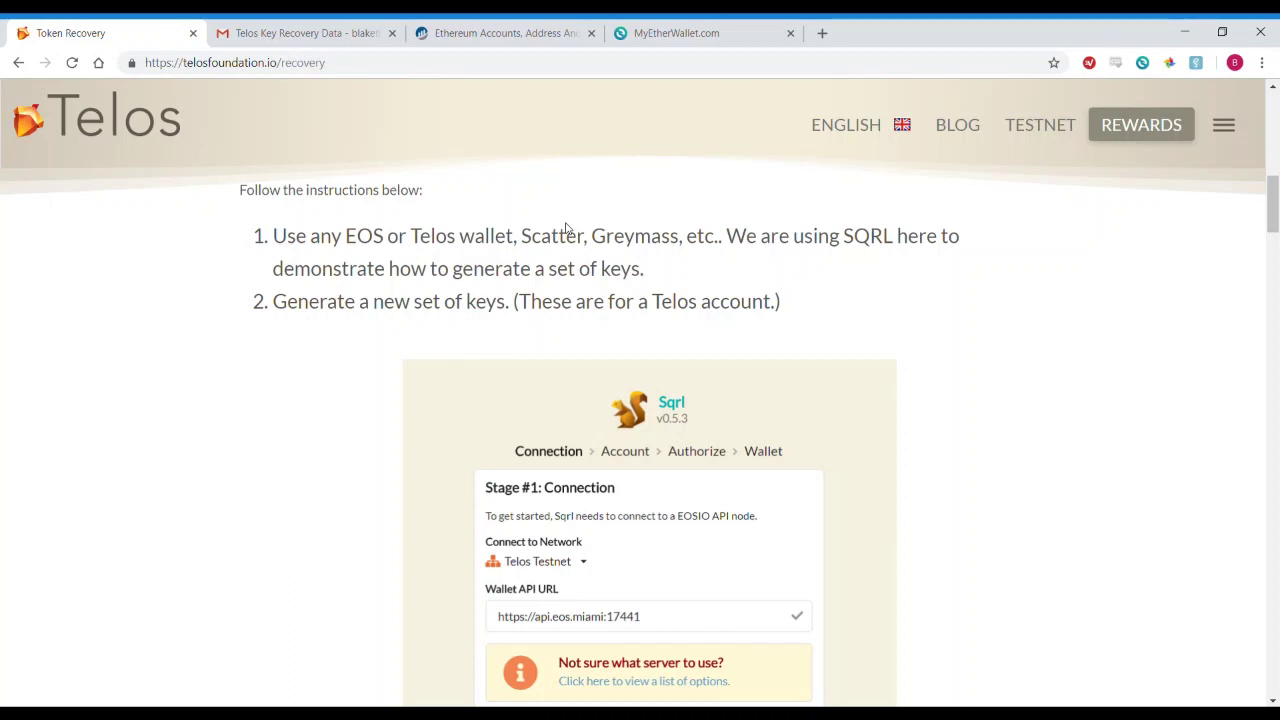
scroll(800, 318, down, 1)
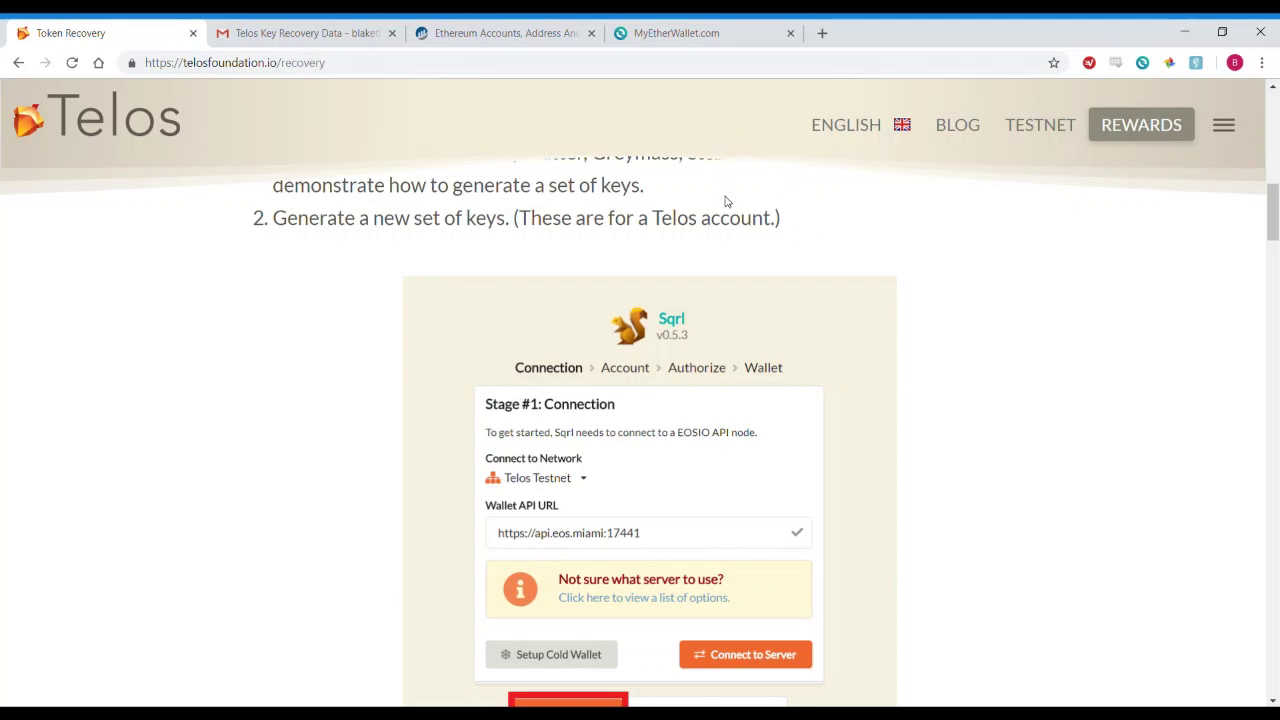
scroll(766, 286, down, 1)
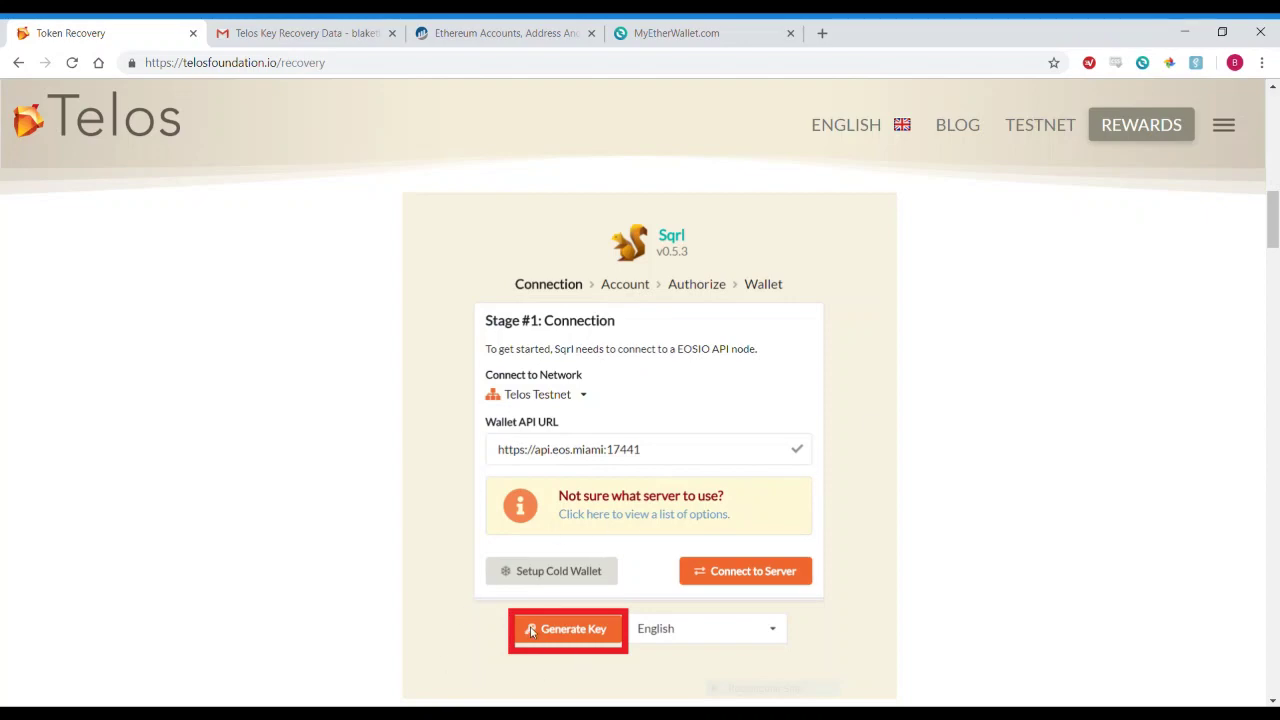
scroll(749, 277, up, 5)
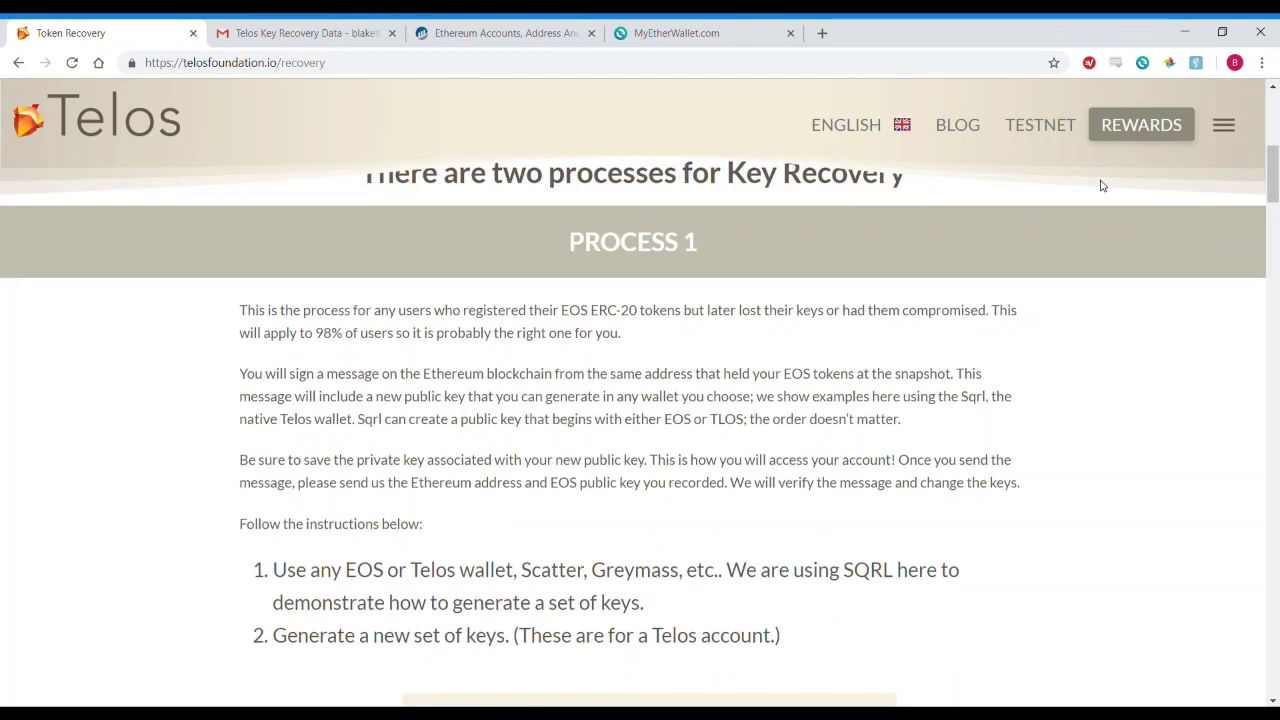
Open the Telos Downloads page and find the Sqrl wallet download options under Telos Wallets
click(1228, 128)
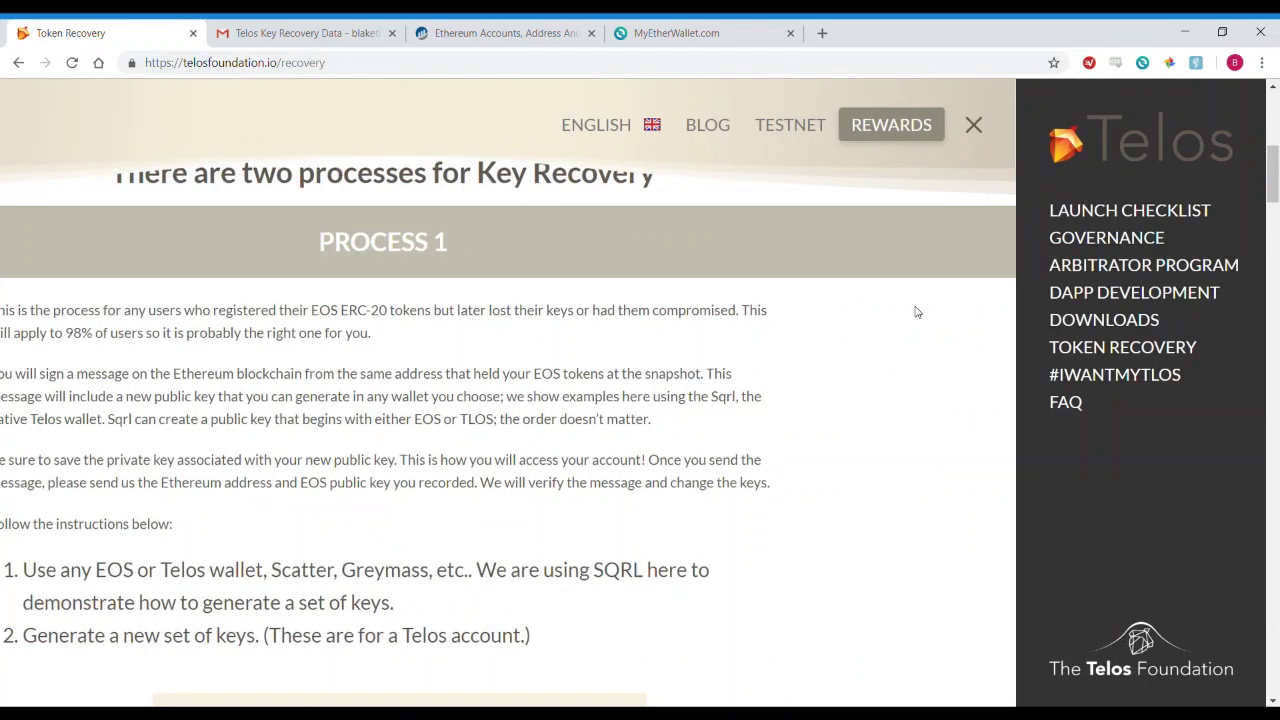
click(1105, 320)
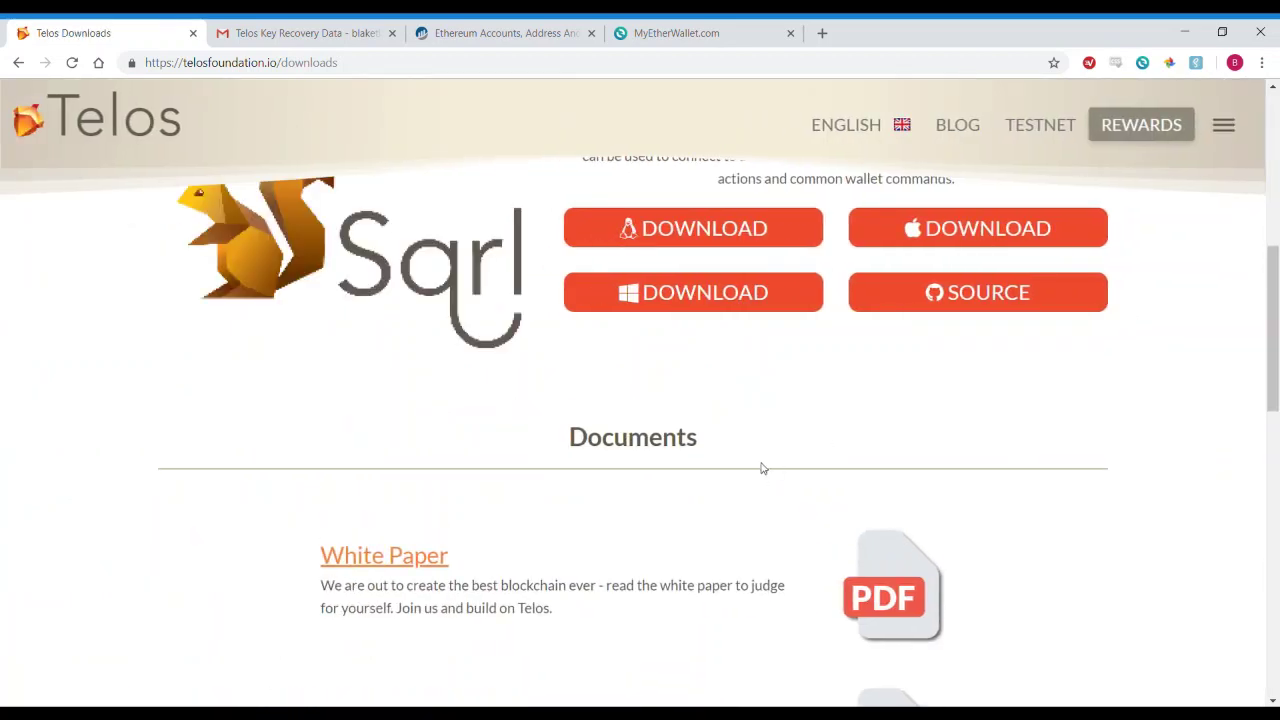
scroll(846, 313, up, 4)
scroll(846, 313, up, 2)
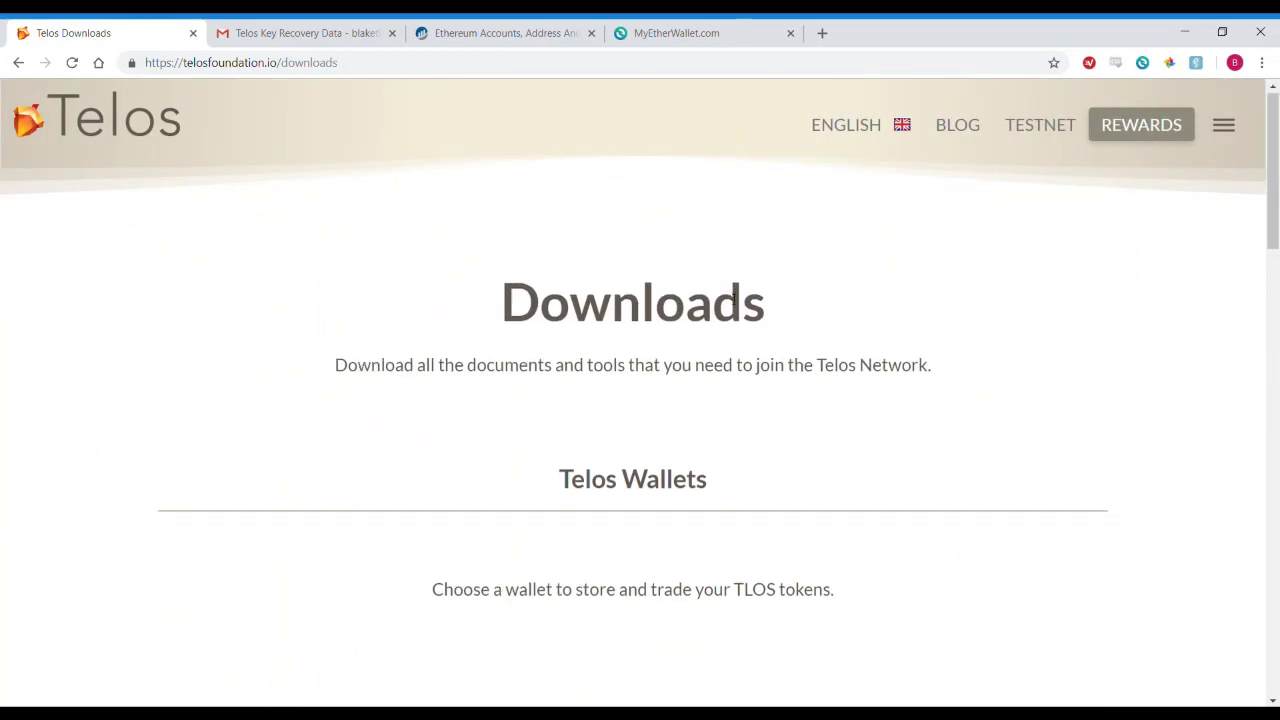
scroll(1203, 183, down, 3)
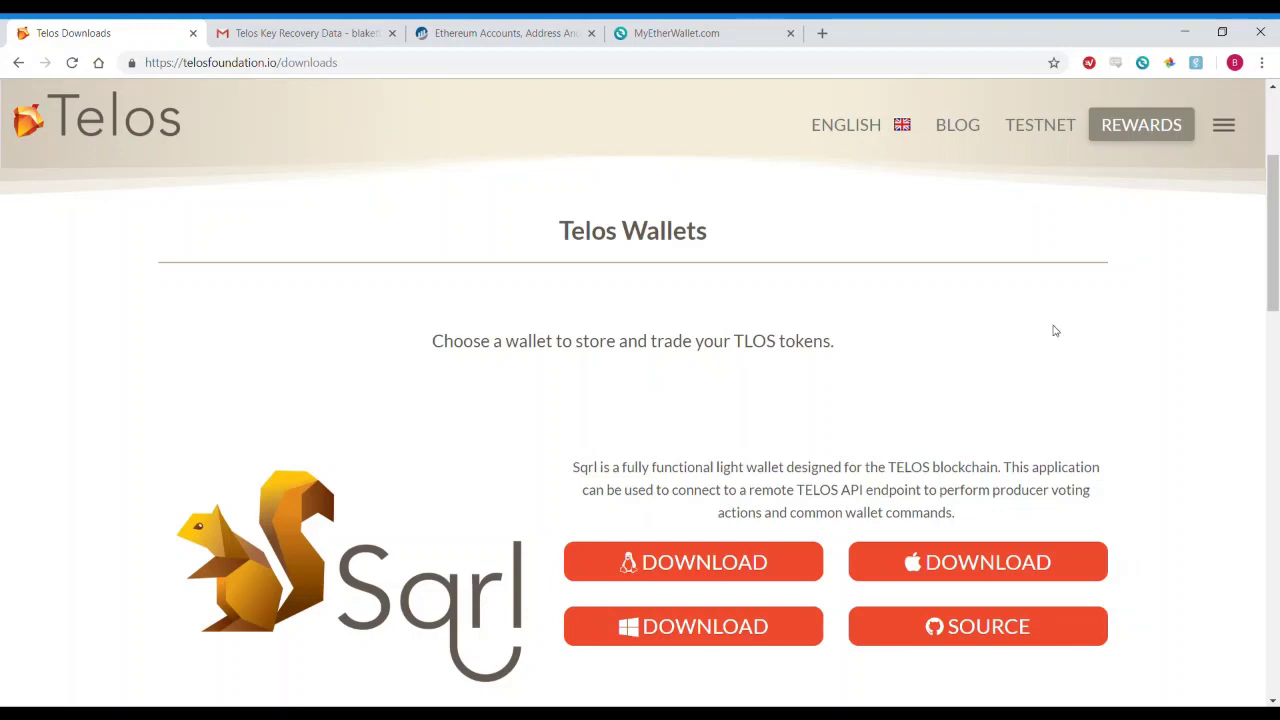
scroll(1055, 329, down, 1)
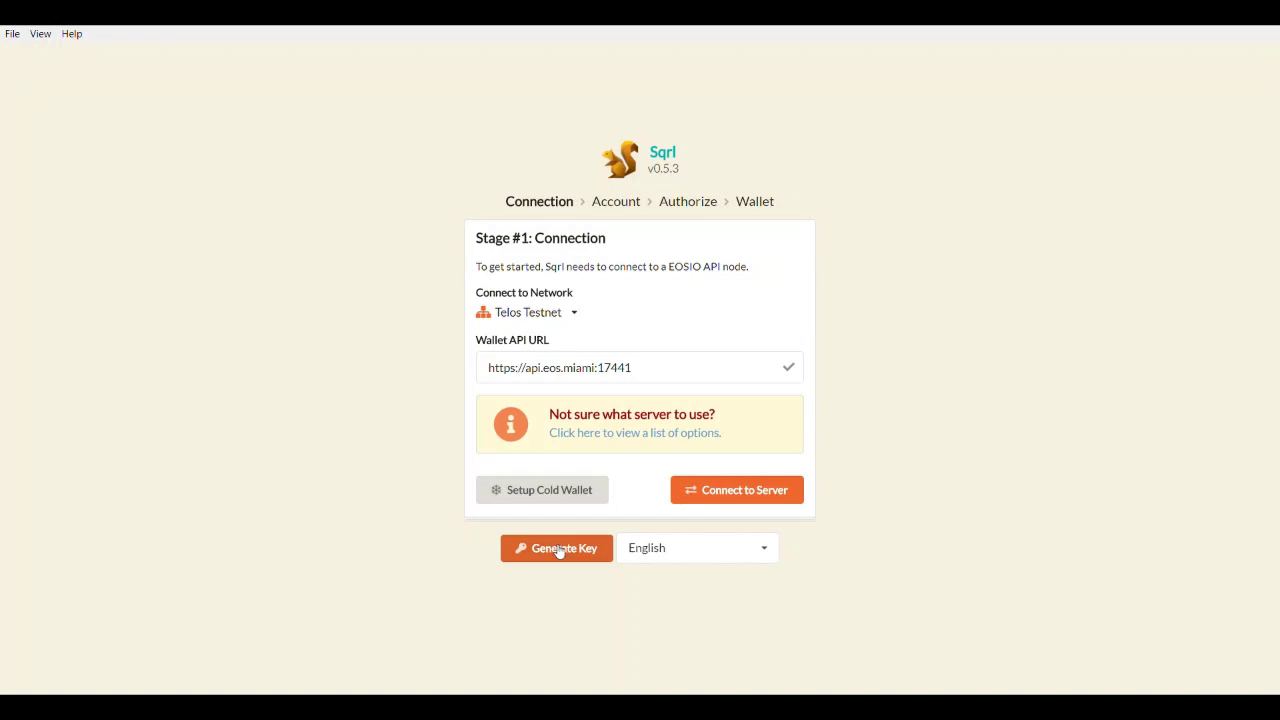
Switch to the Sqrl wallet, generate a new key pair and copy both its public and private keys
click(560, 551)
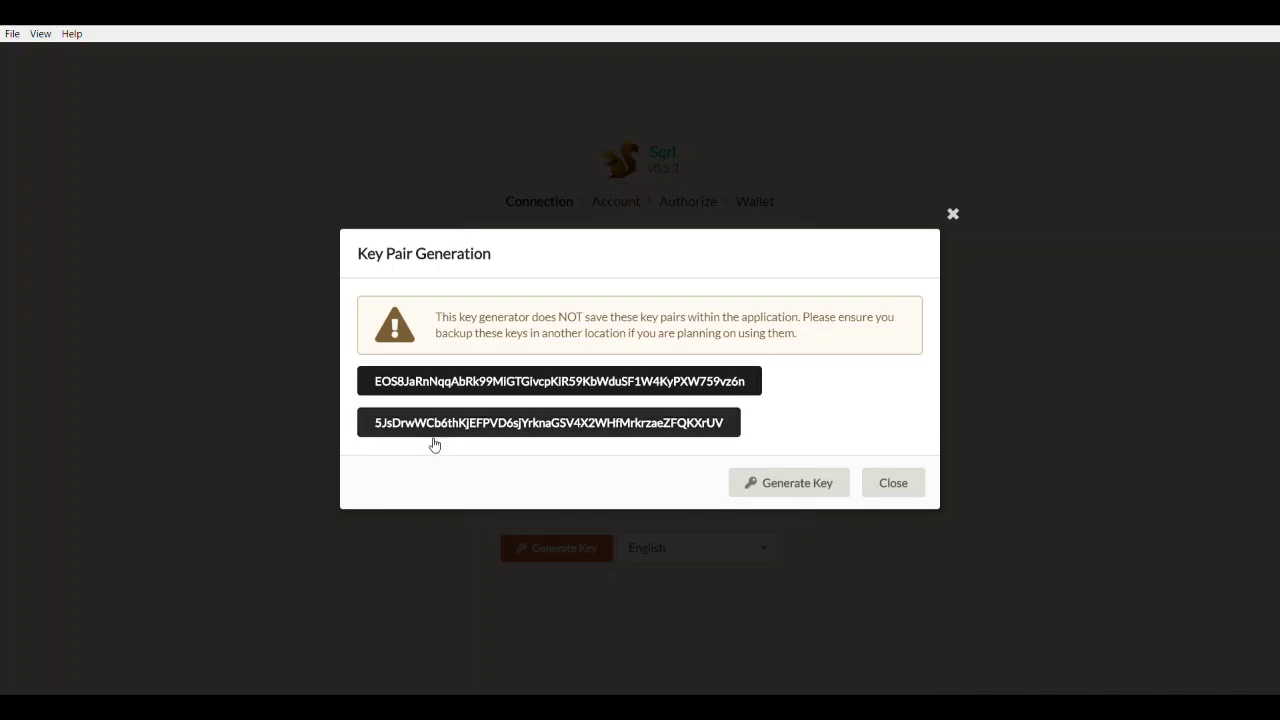
click(467, 386)
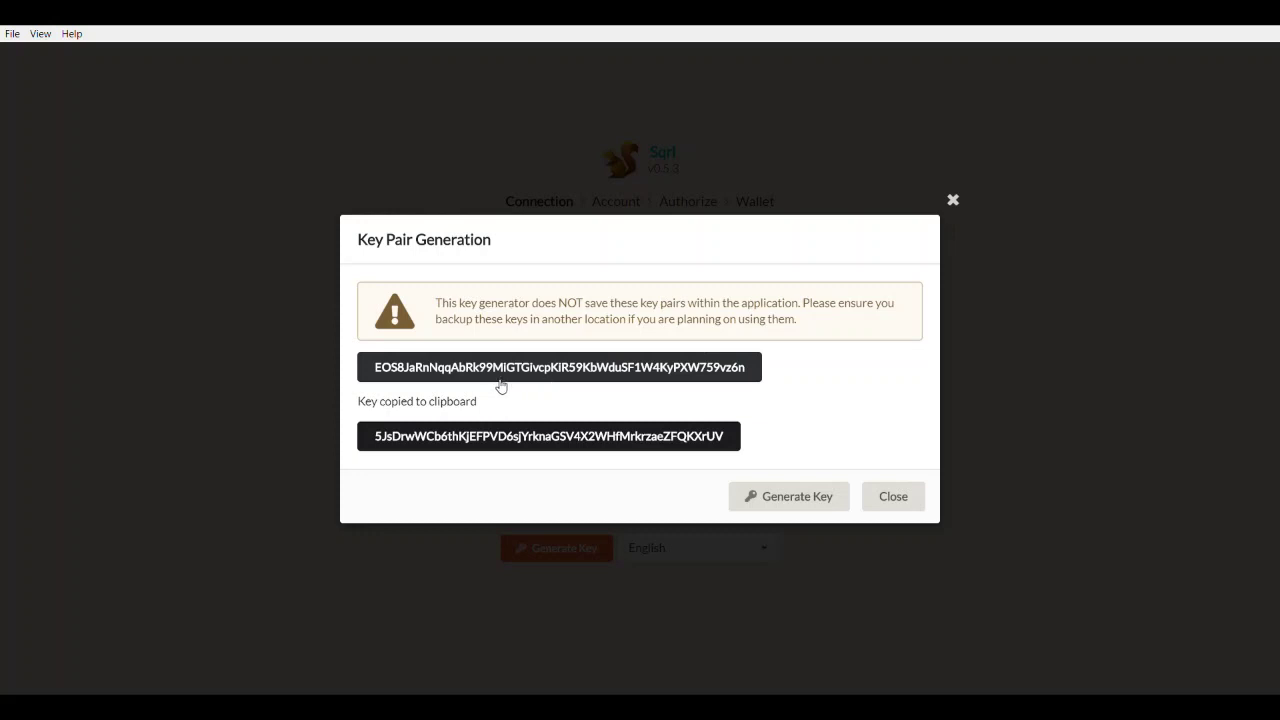
click(417, 440)
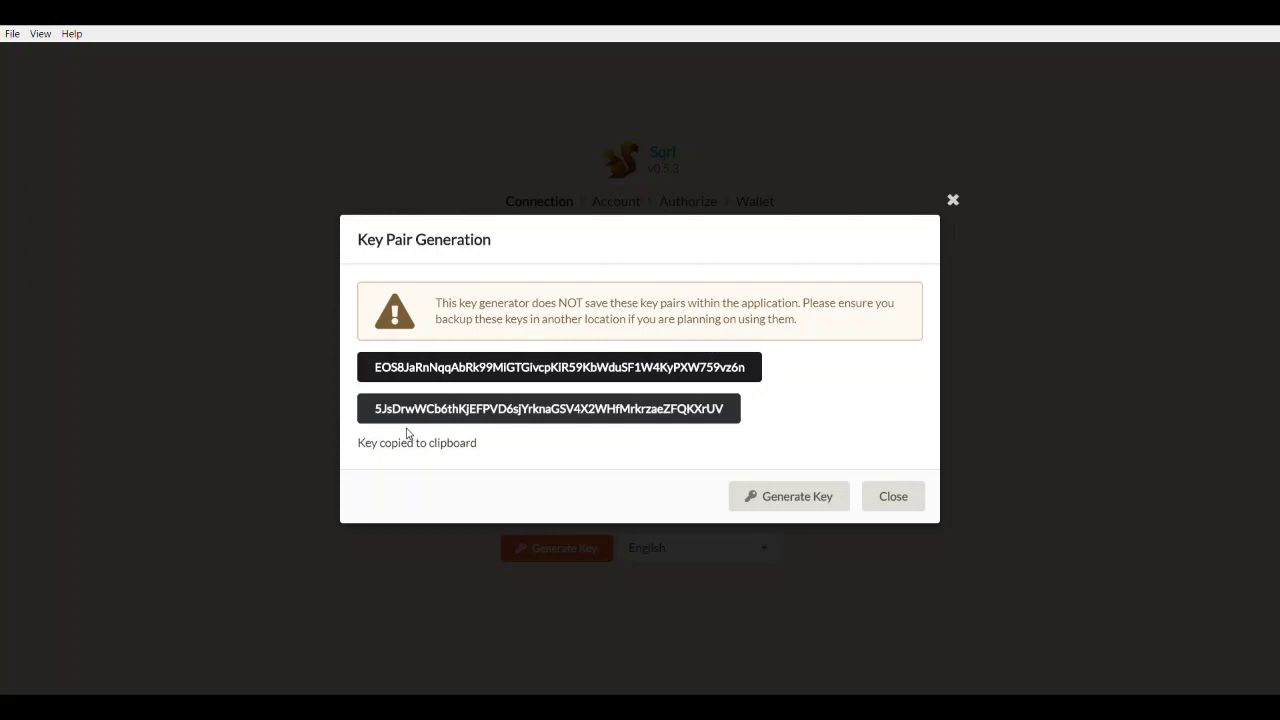
click(457, 373)
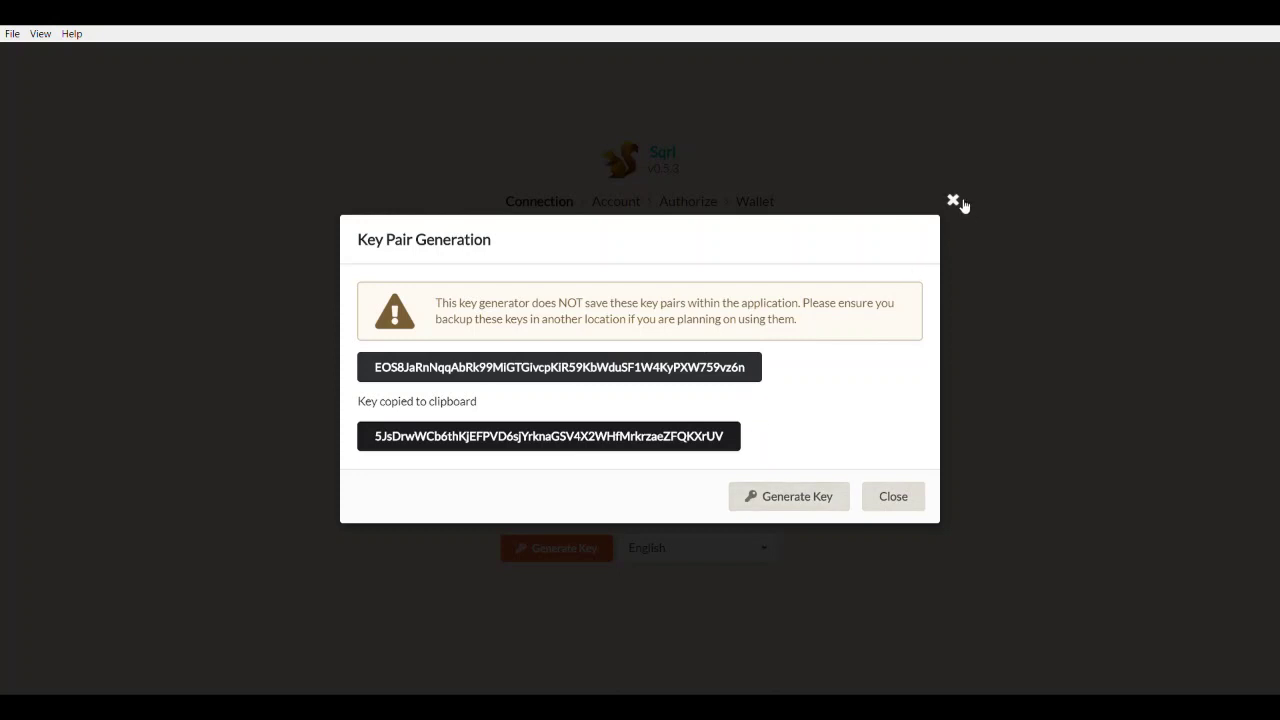
click(954, 202)
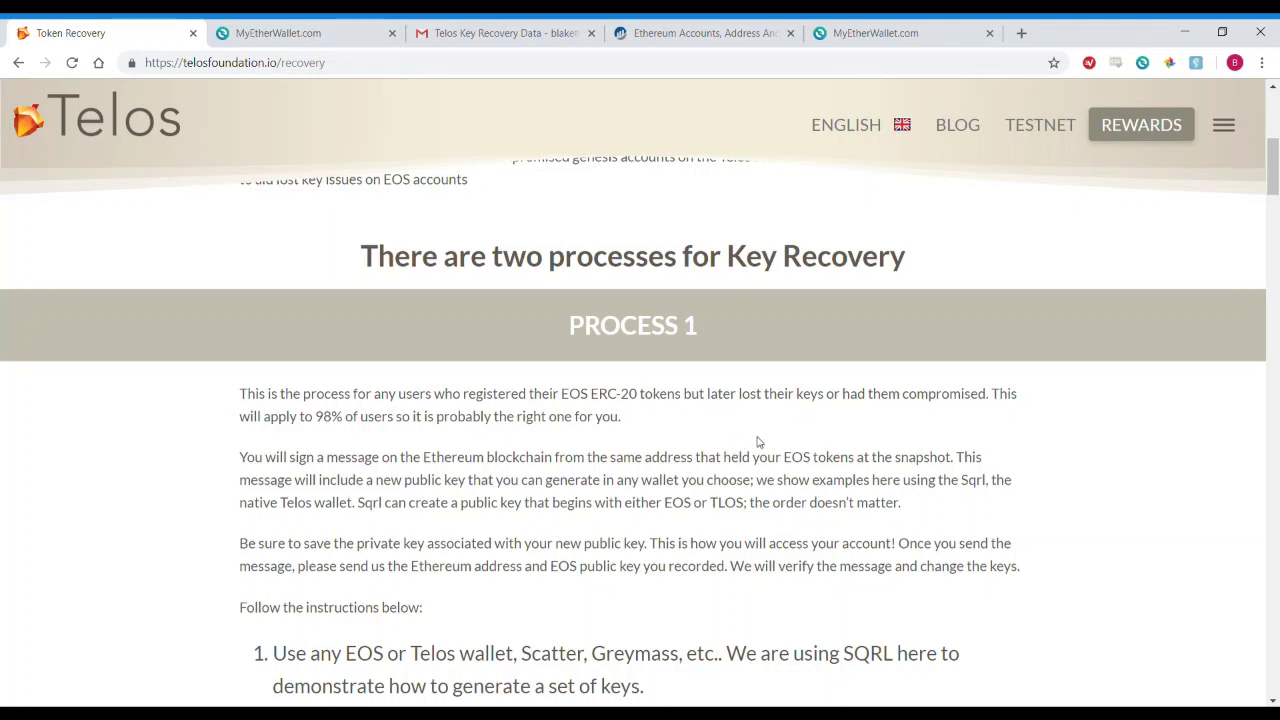
Return to the Token Recovery page in the browser and open the MyEtherWallet message-signing page linked in instruction 3
scroll(491, 334, up, 3)
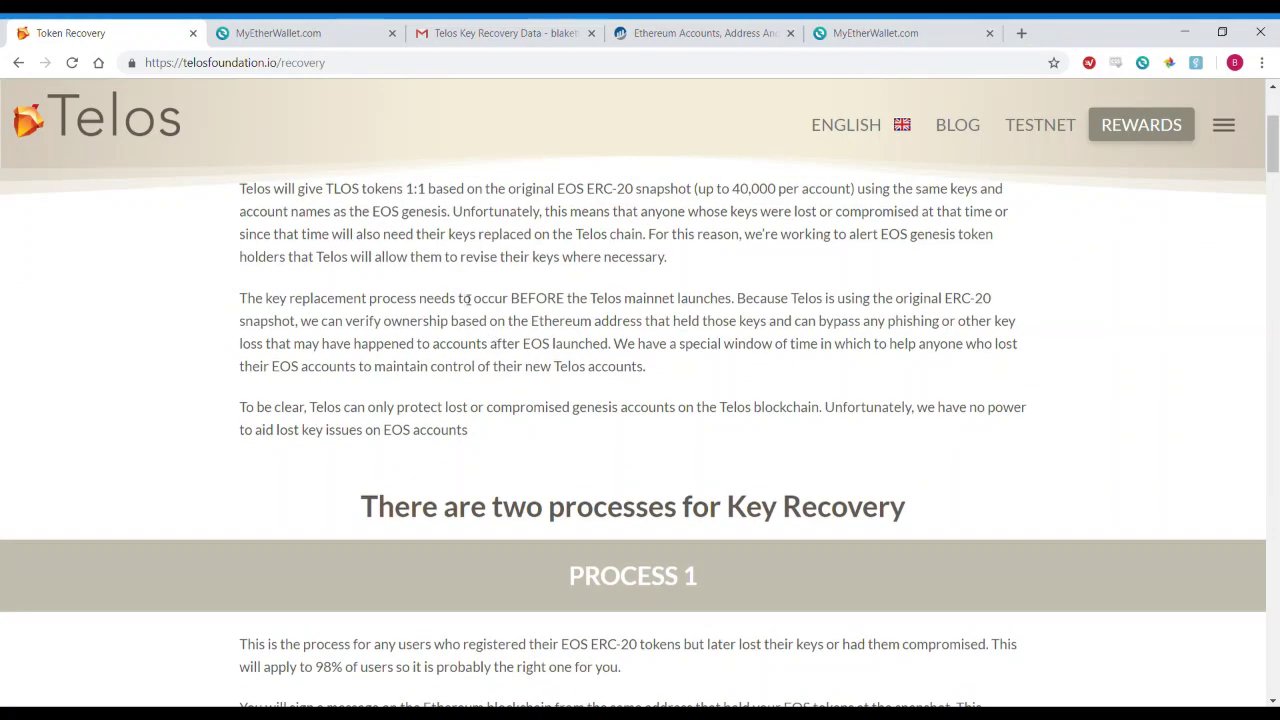
scroll(763, 466, down, 4)
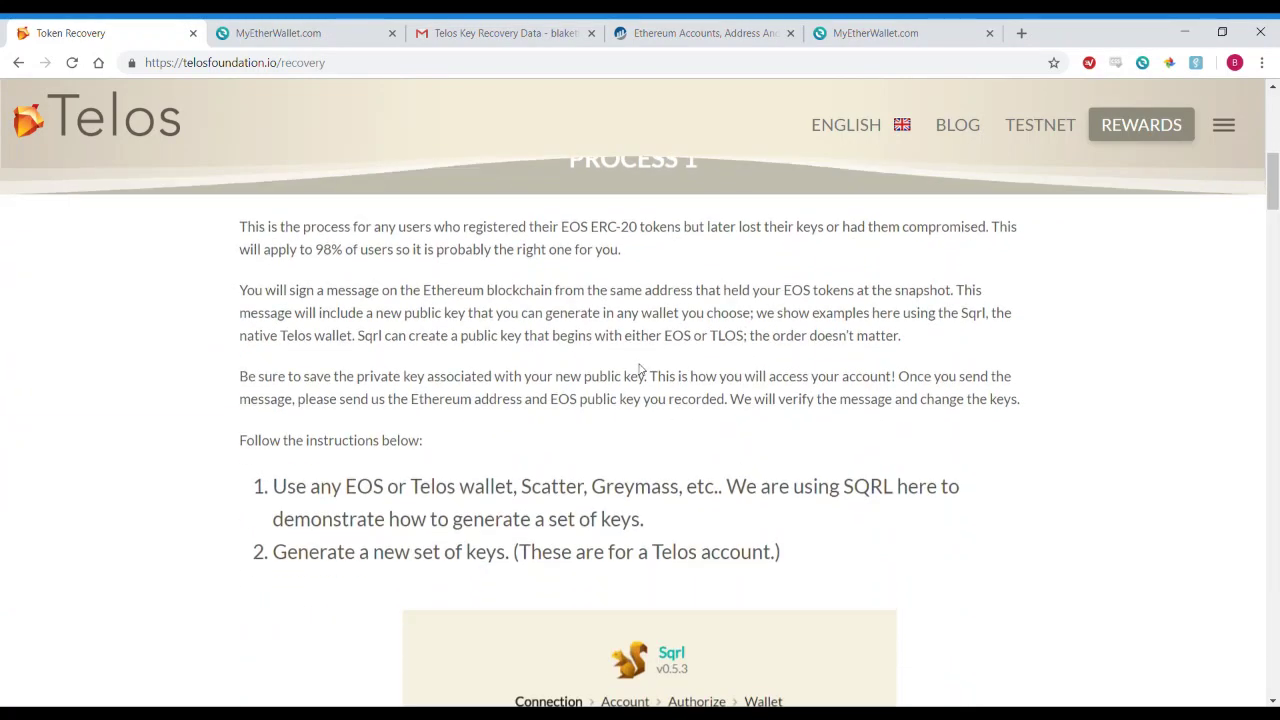
scroll(790, 497, down, 7)
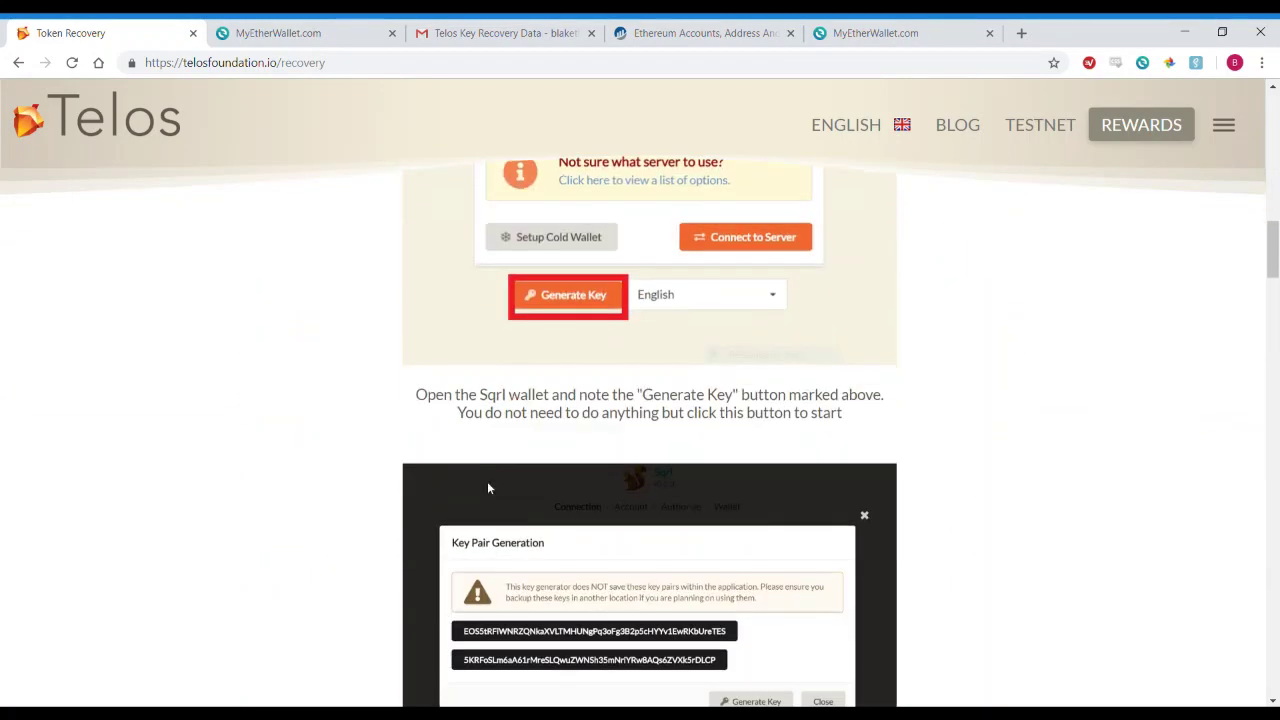
scroll(316, 404, down, 7)
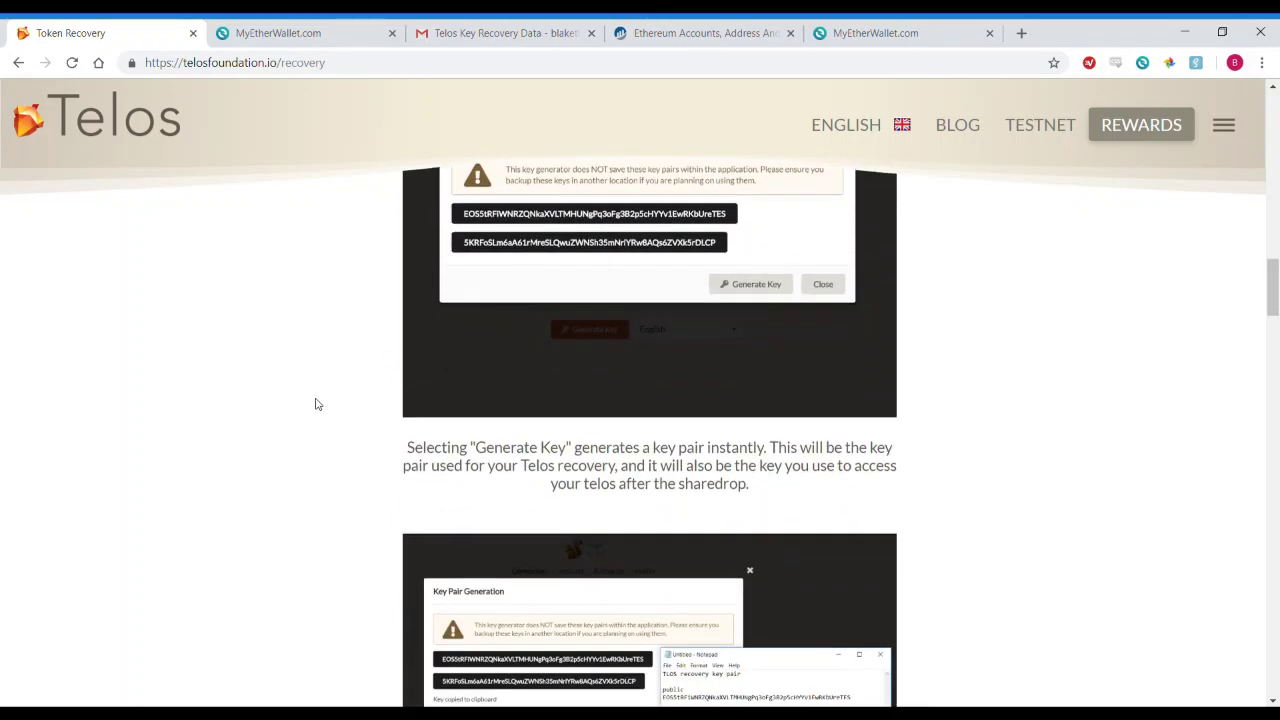
scroll(316, 404, down, 6)
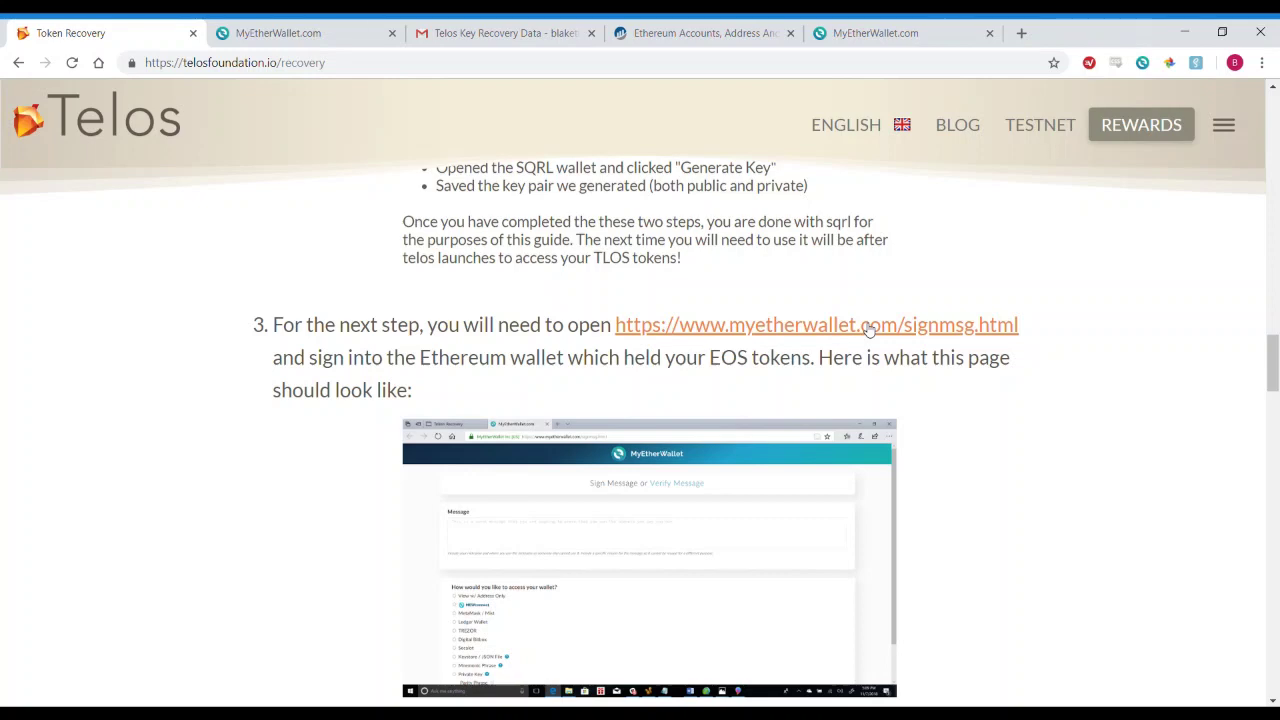
click(868, 326)
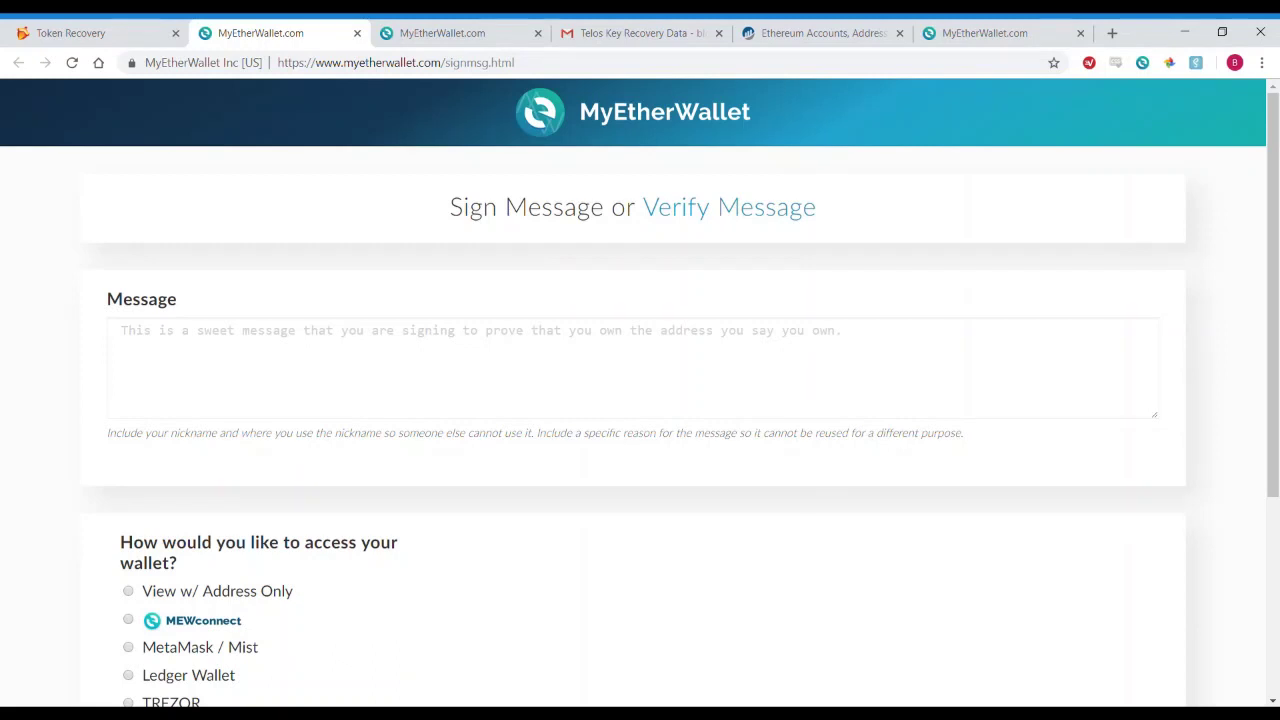
scroll(285, 333, down, 1)
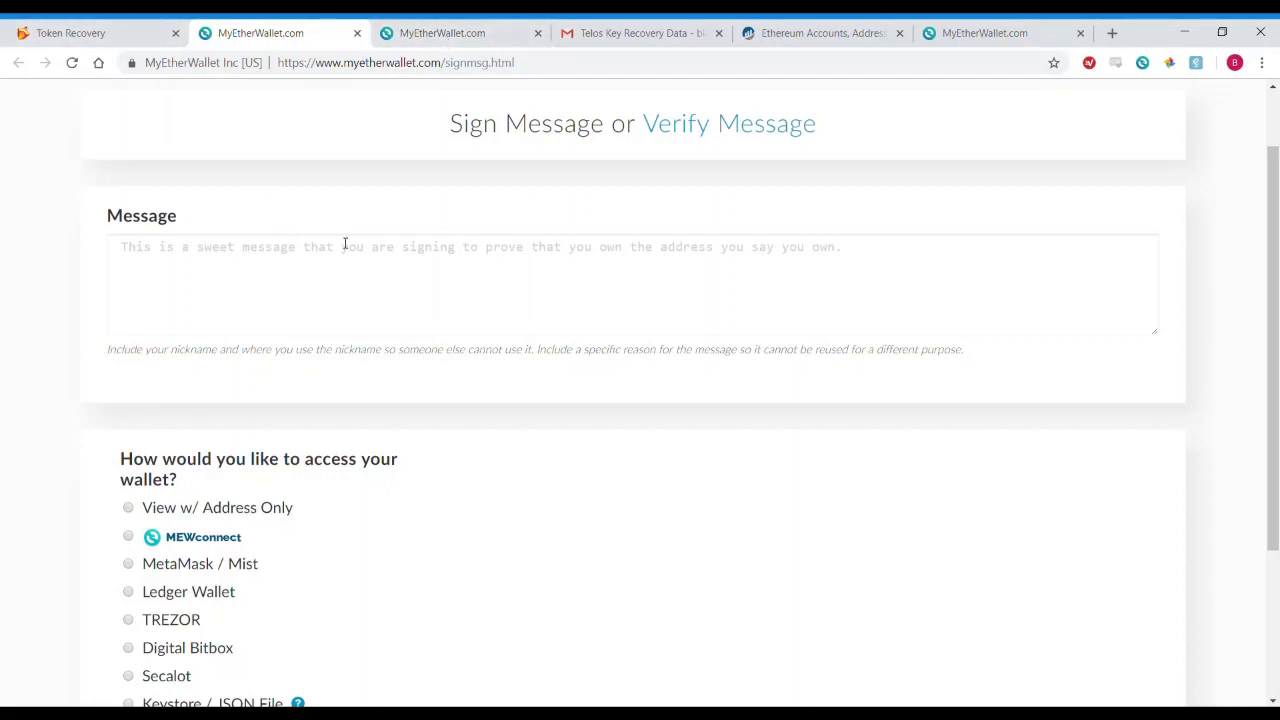
Find the attestation text on the Token Recovery page and copy it, including the Ethereum Address and New EOS Public Key lines
click(60, 28)
scroll(456, 283, down, 3)
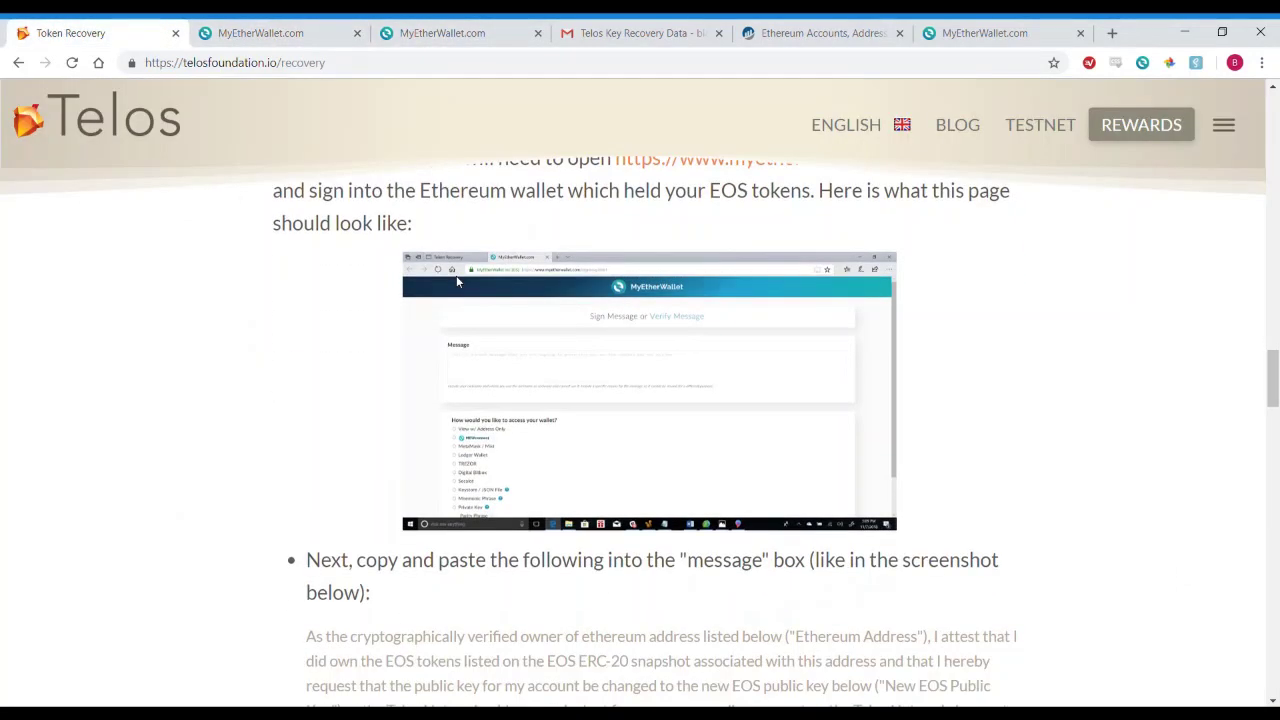
scroll(447, 283, down, 2)
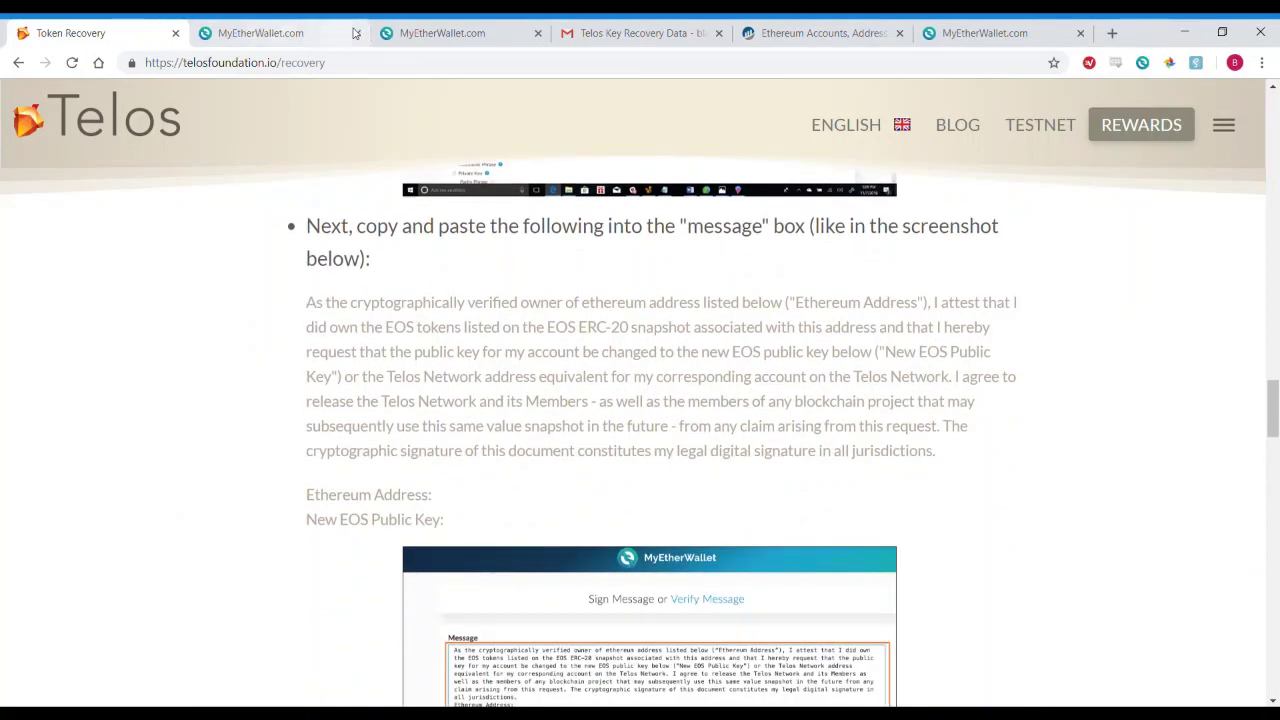
click(400, 36)
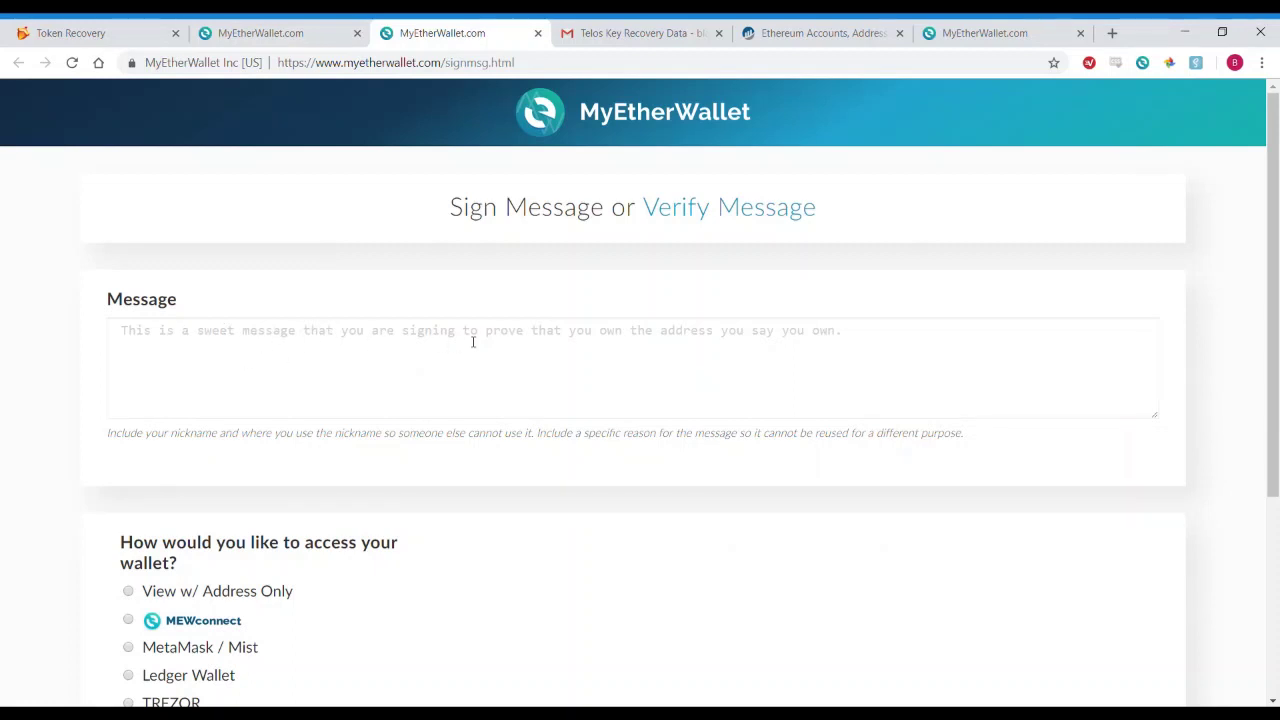
click(66, 36)
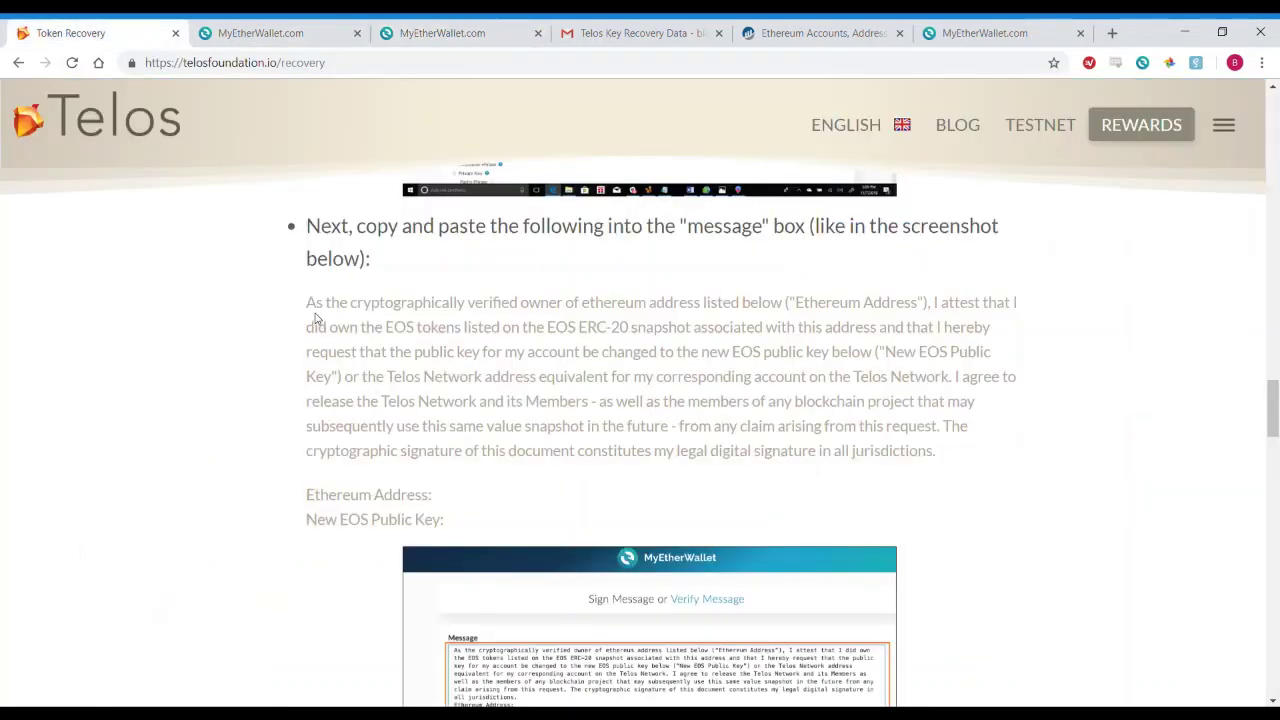
drag(308, 302, 469, 533)
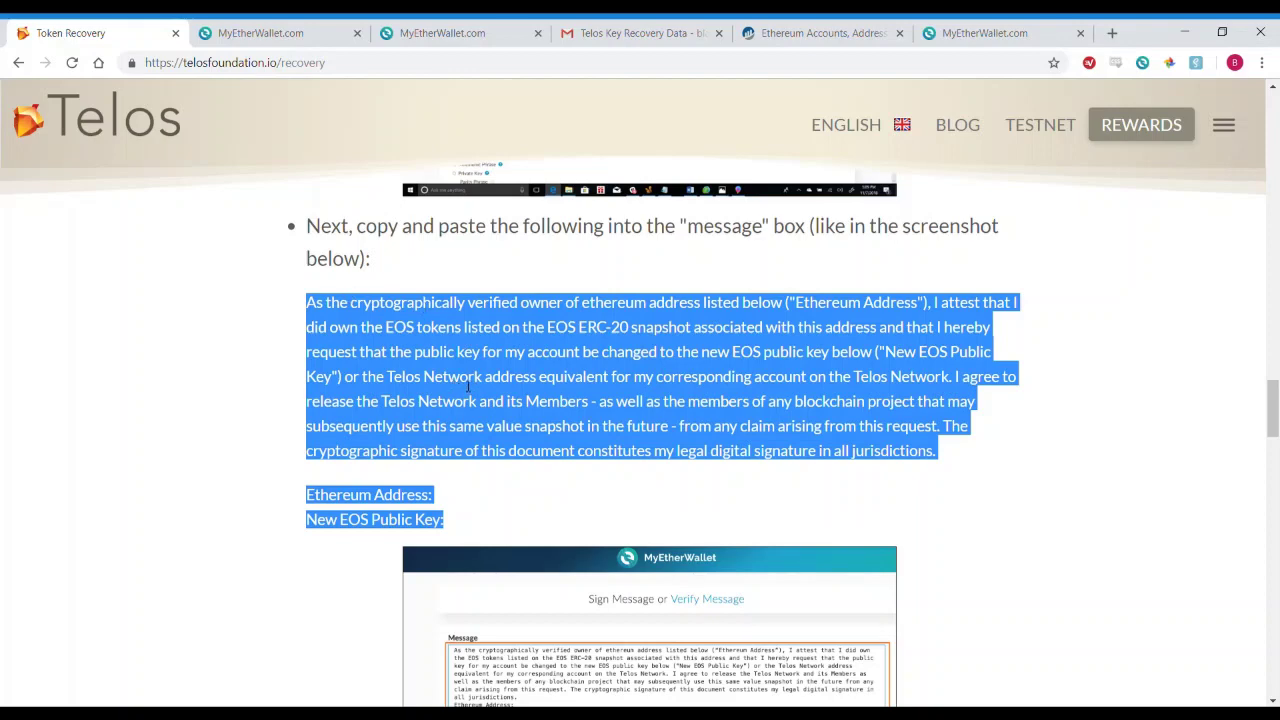
Paste the attestation text into the Message box of the MyEtherWallet signing page and review it alongside the wallet access options
click(403, 40)
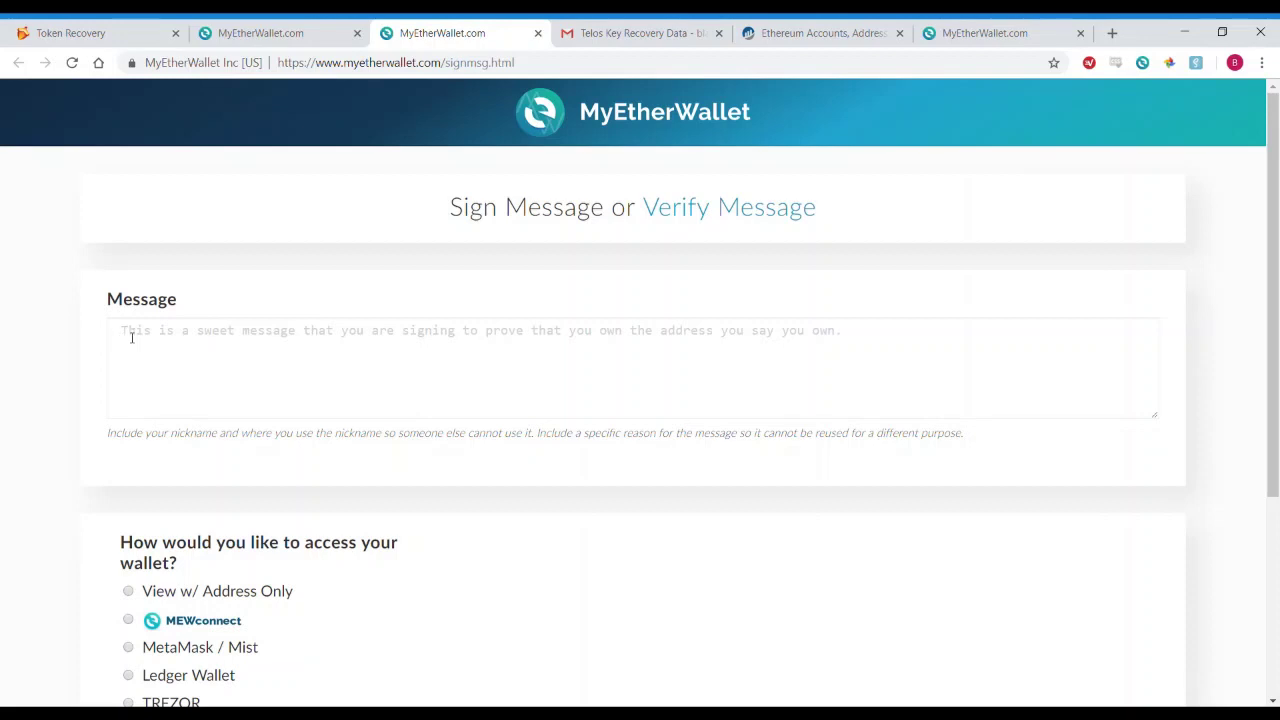
click(131, 337)
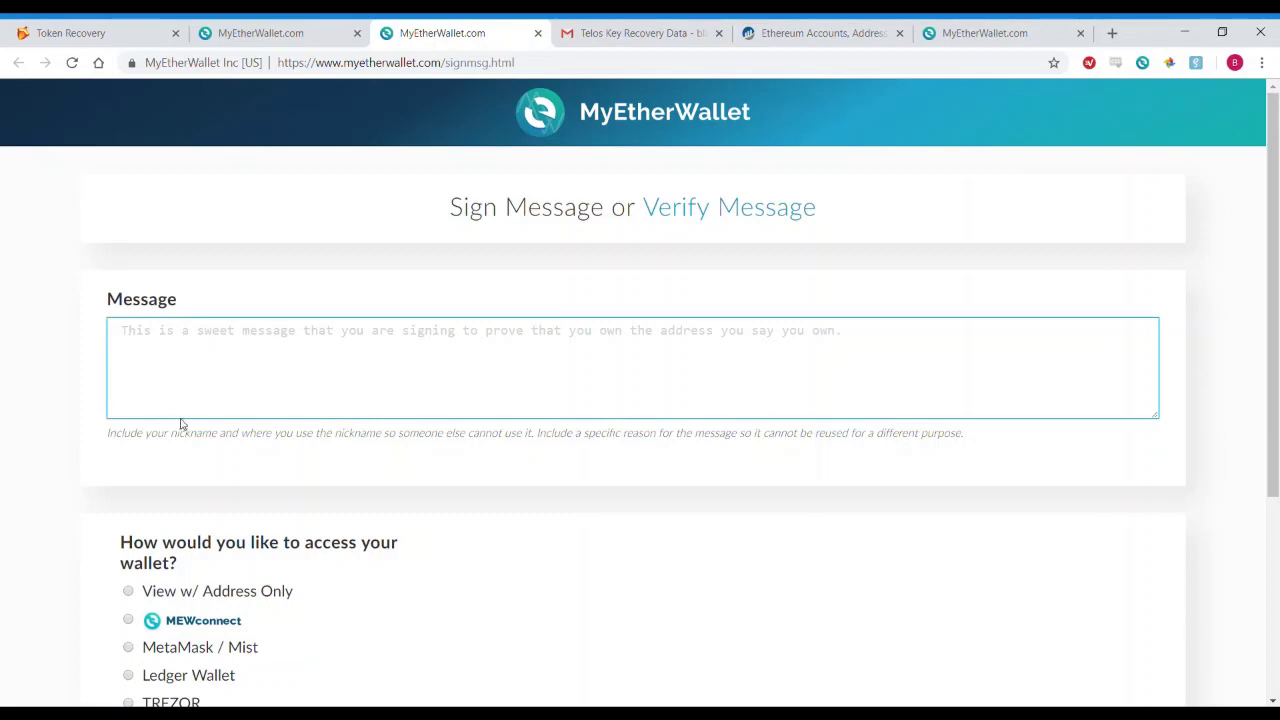
key(ctrl+v)
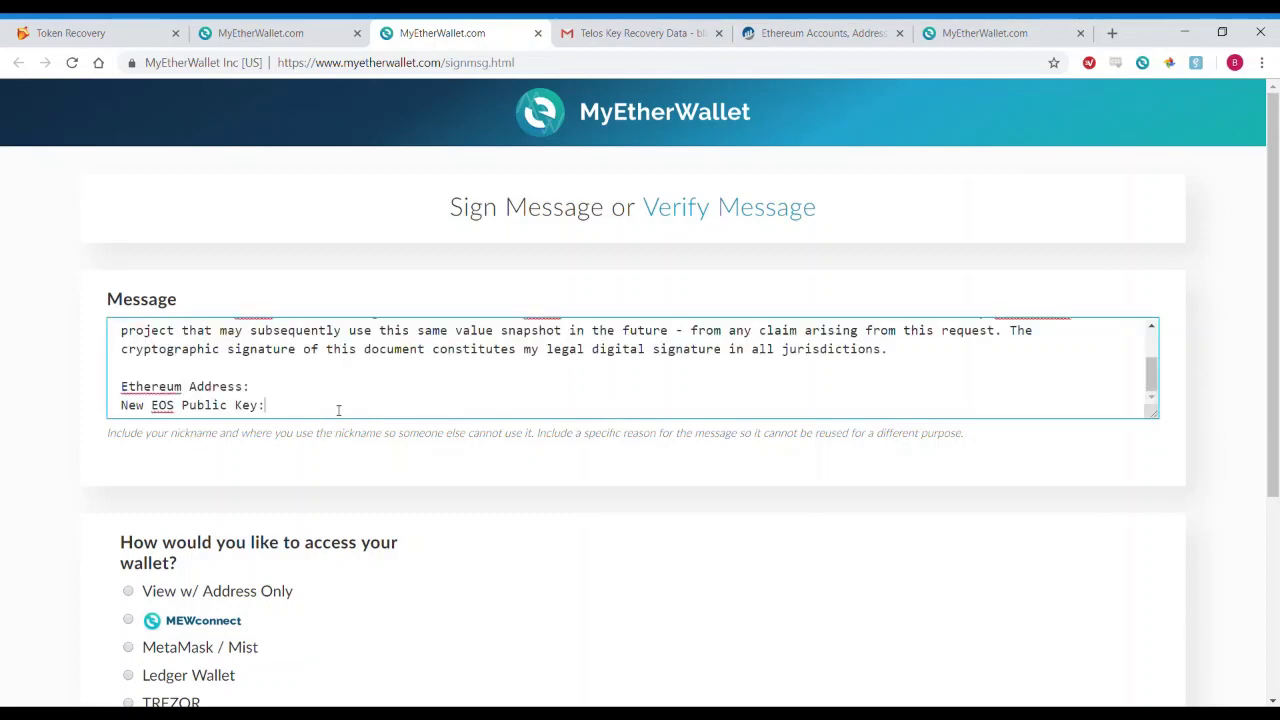
scroll(240, 398, up, 2)
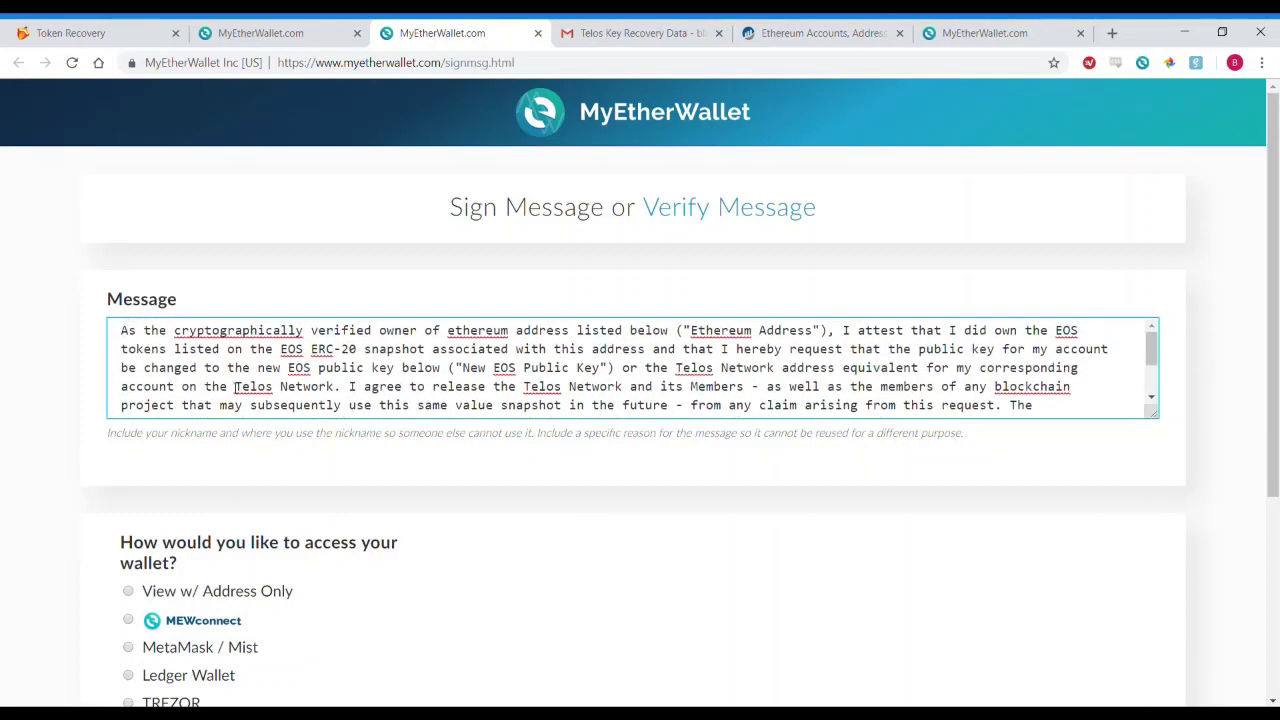
scroll(277, 377, down, 2)
scroll(268, 384, down, 1)
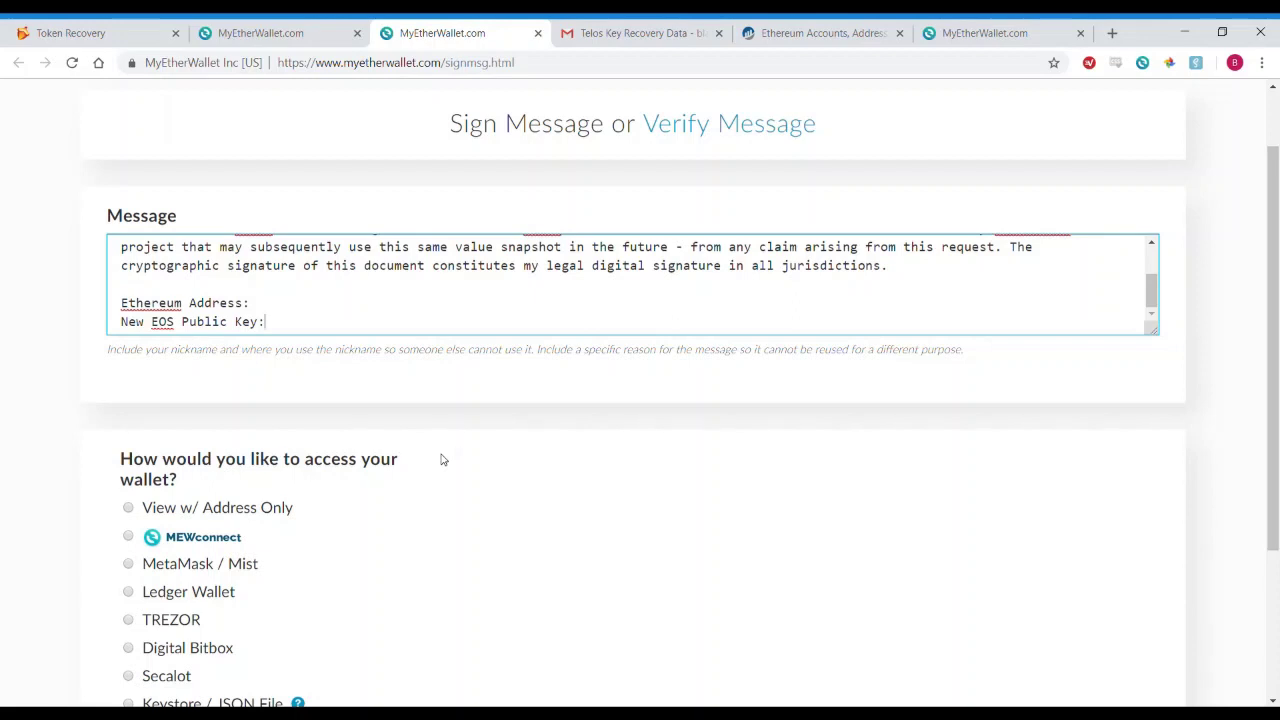
scroll(400, 451, up, 1)
scroll(446, 437, down, 2)
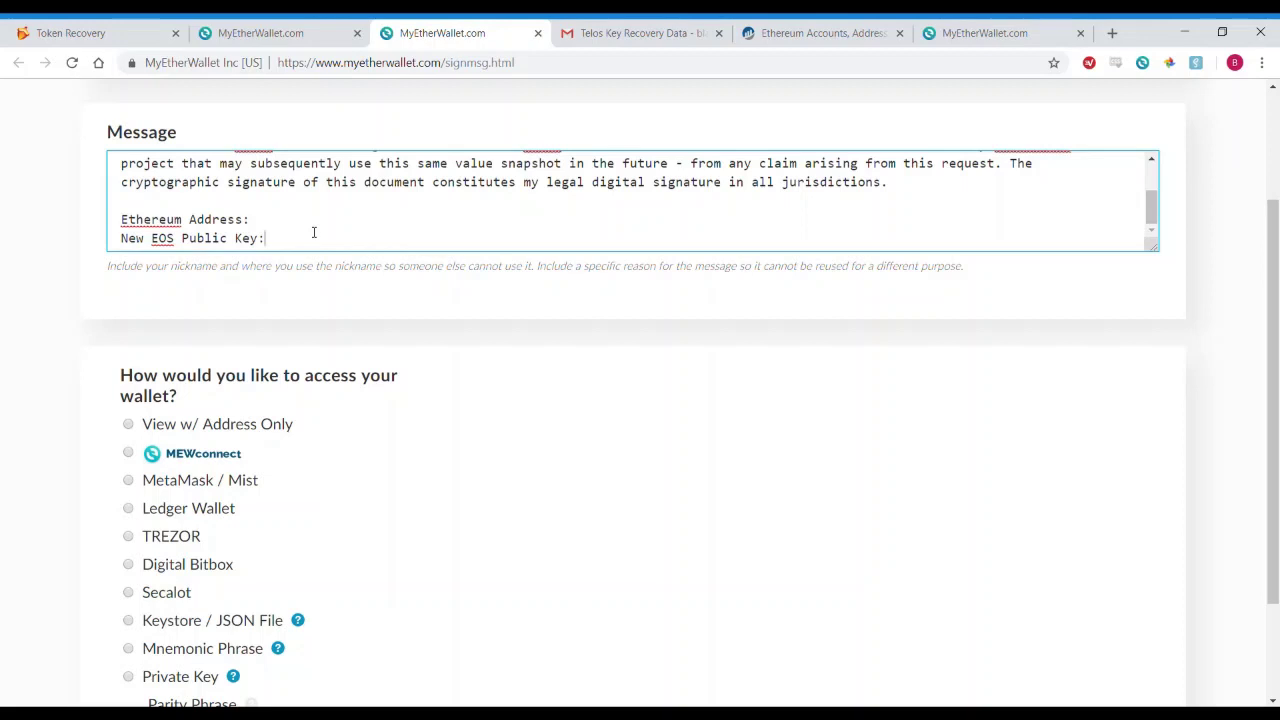
Choose TREZOR as the wallet access method and add "EOS" after "New EOS Public Key:" in the message
click(258, 227)
click(282, 249)
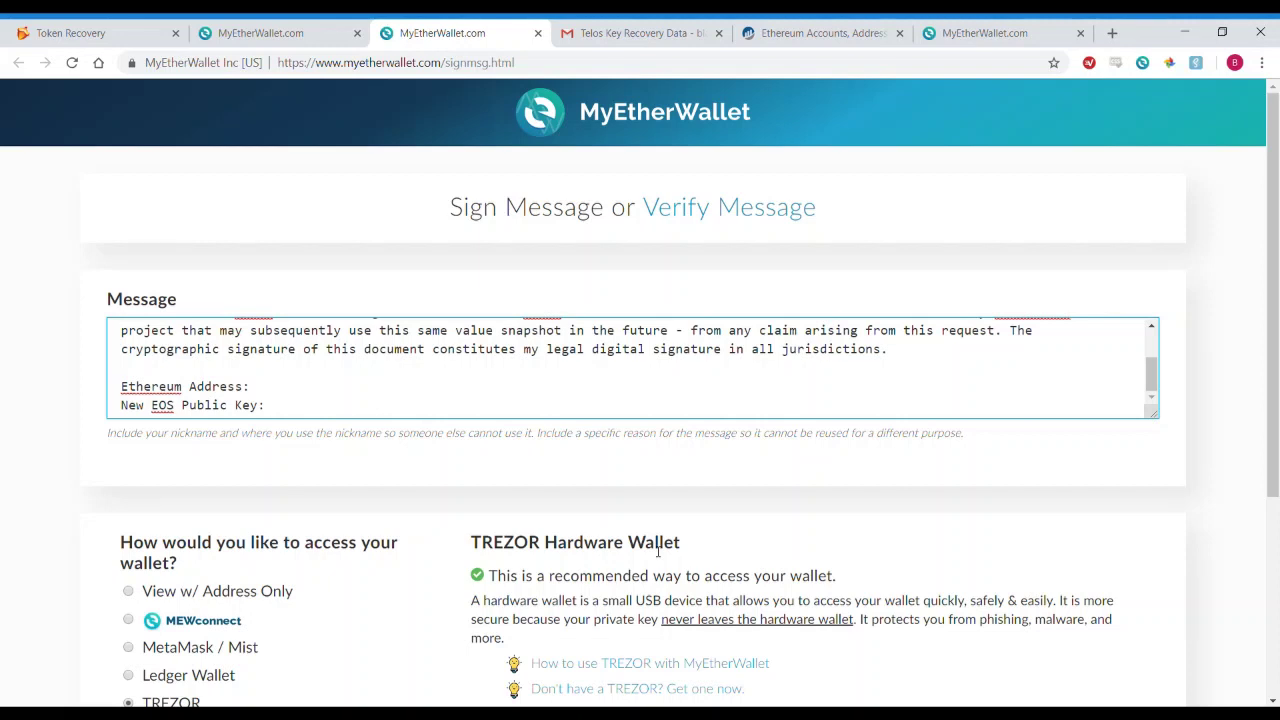
text(EOS)
scroll(837, 528, down, 3)
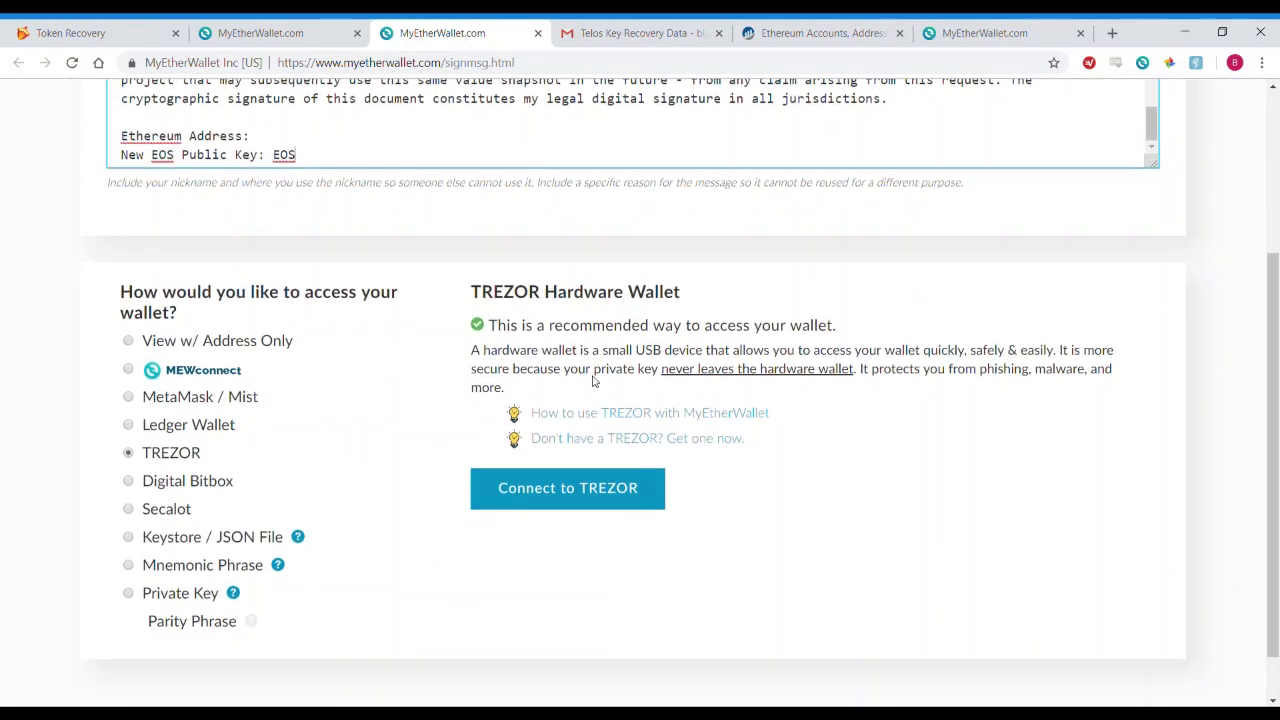
scroll(500, 350, up, 1)
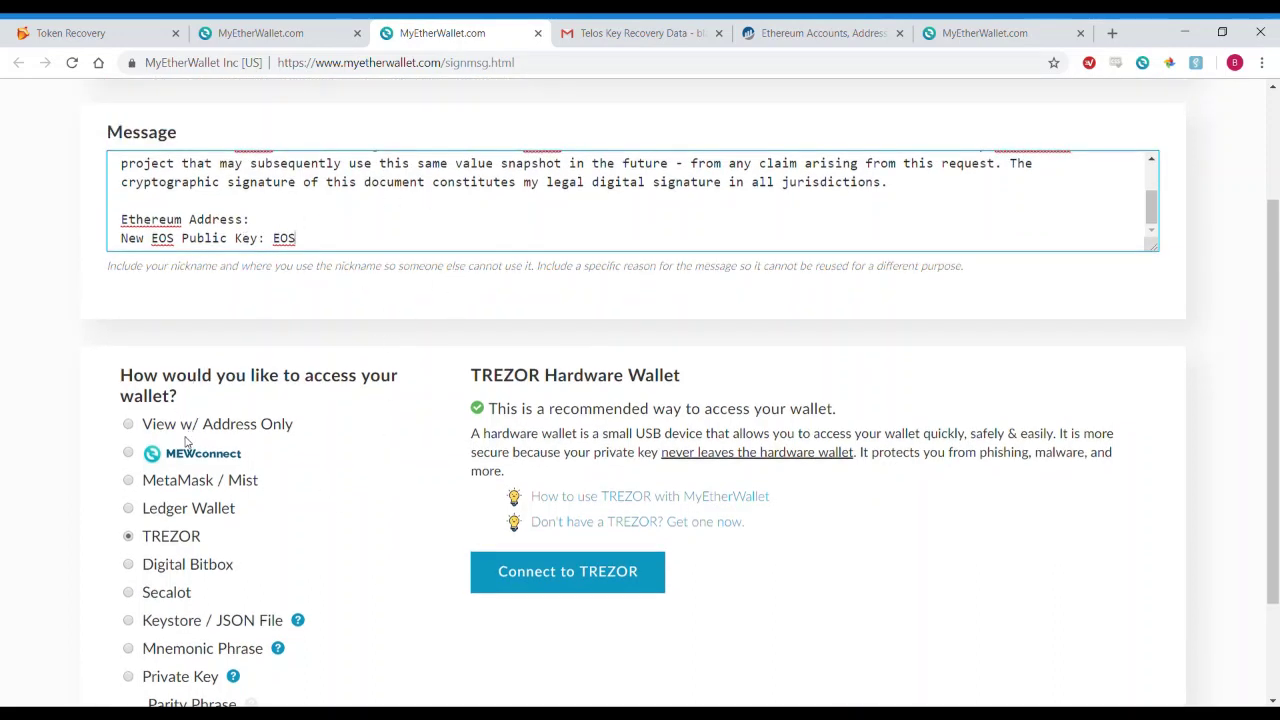
scroll(189, 430, down, 1)
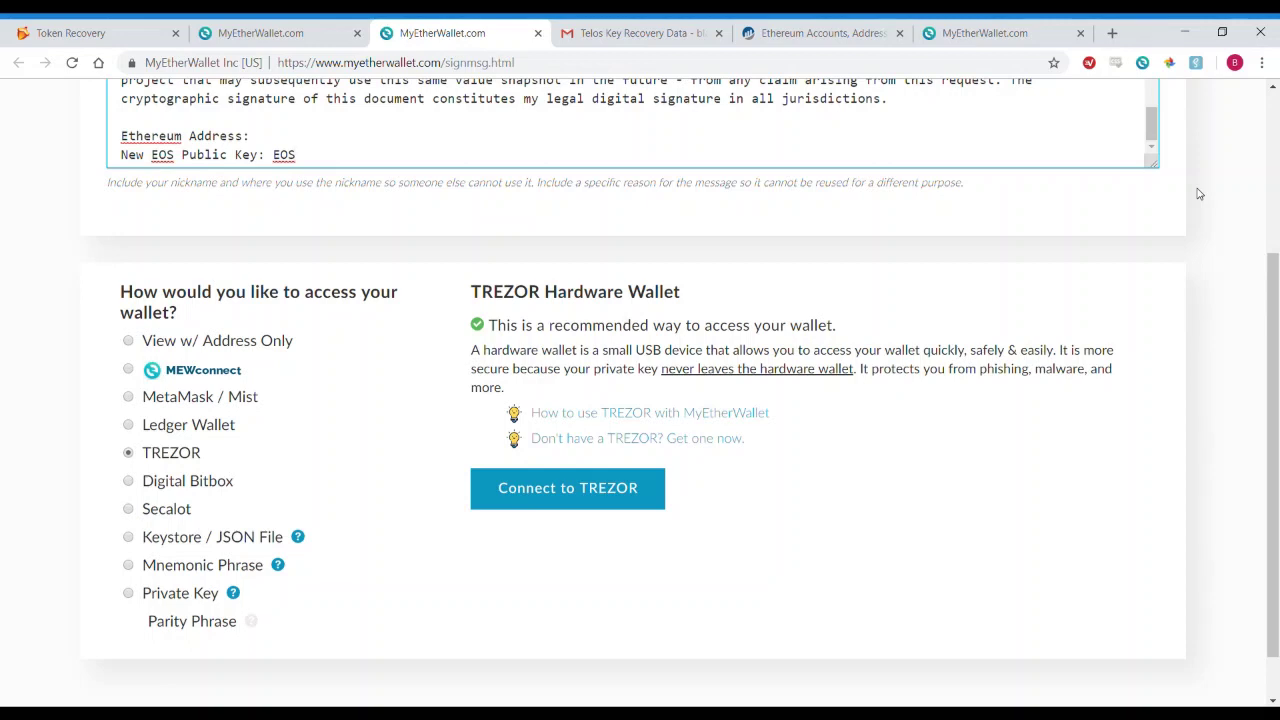
Return to the Token Recovery page and read the instructions on signing the message and copying the signature box contents
key(ctrl+1)
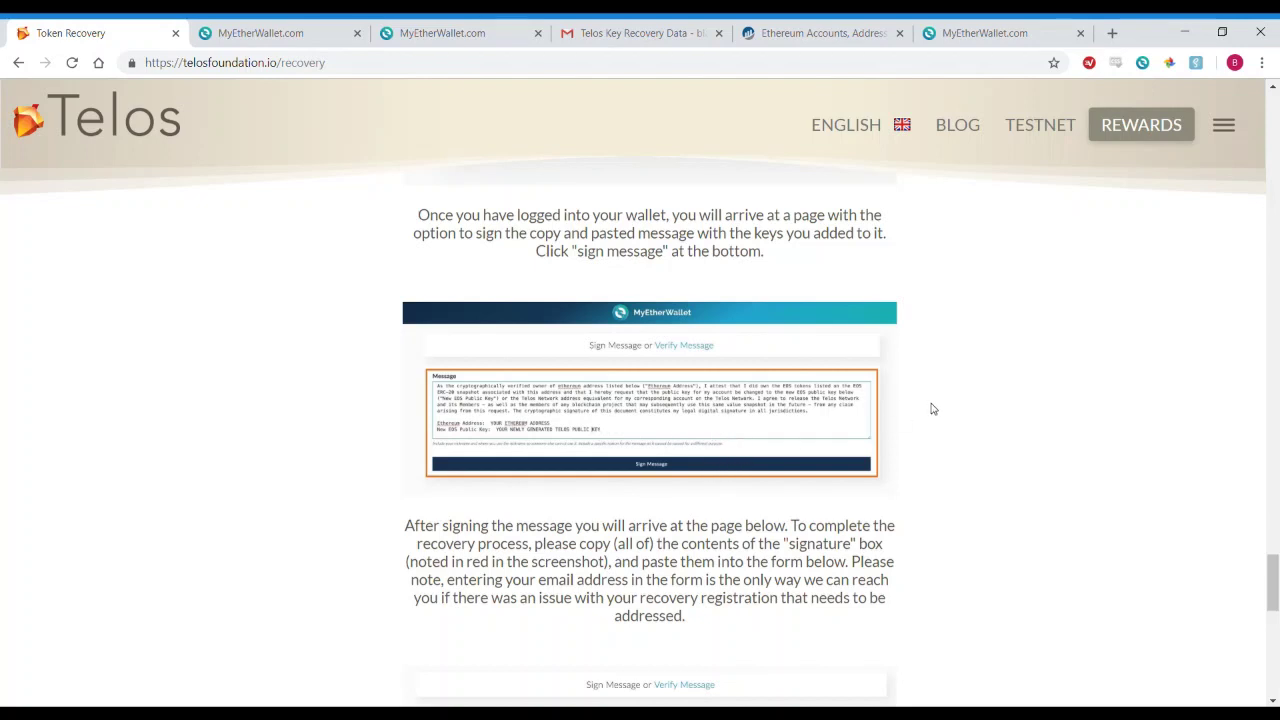
scroll(931, 409, down, 3)
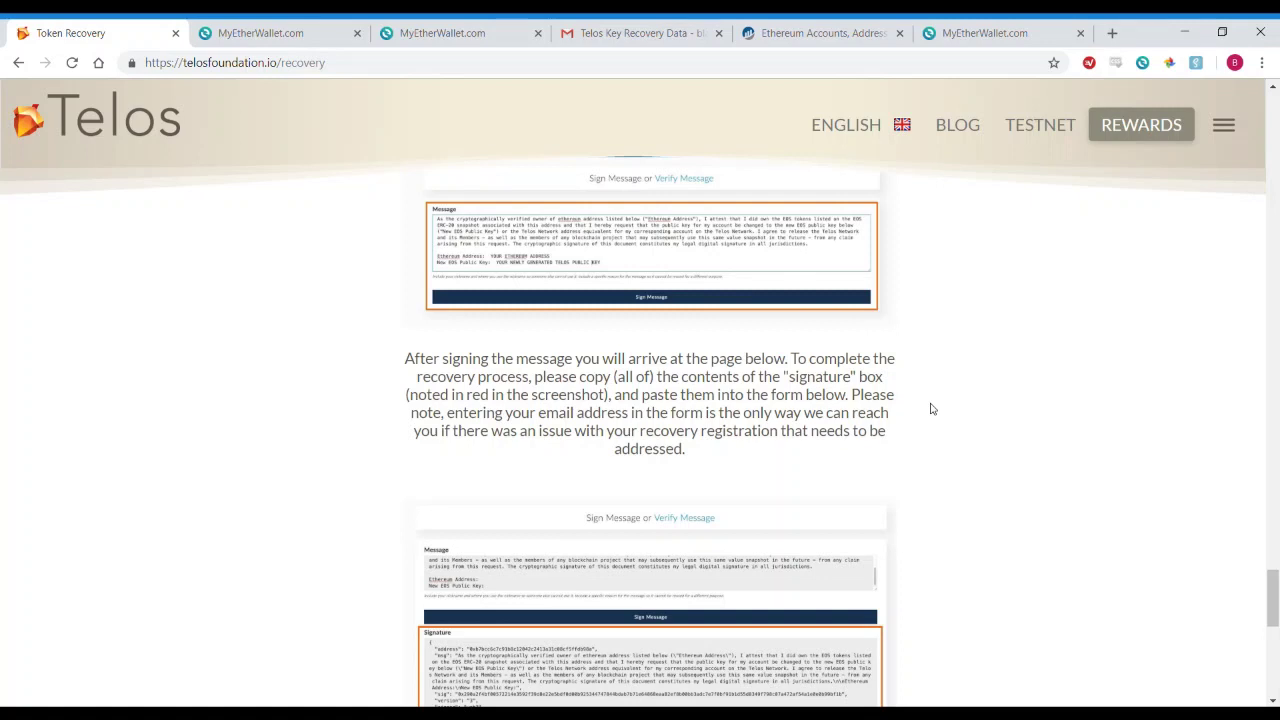
scroll(931, 409, down, 1)
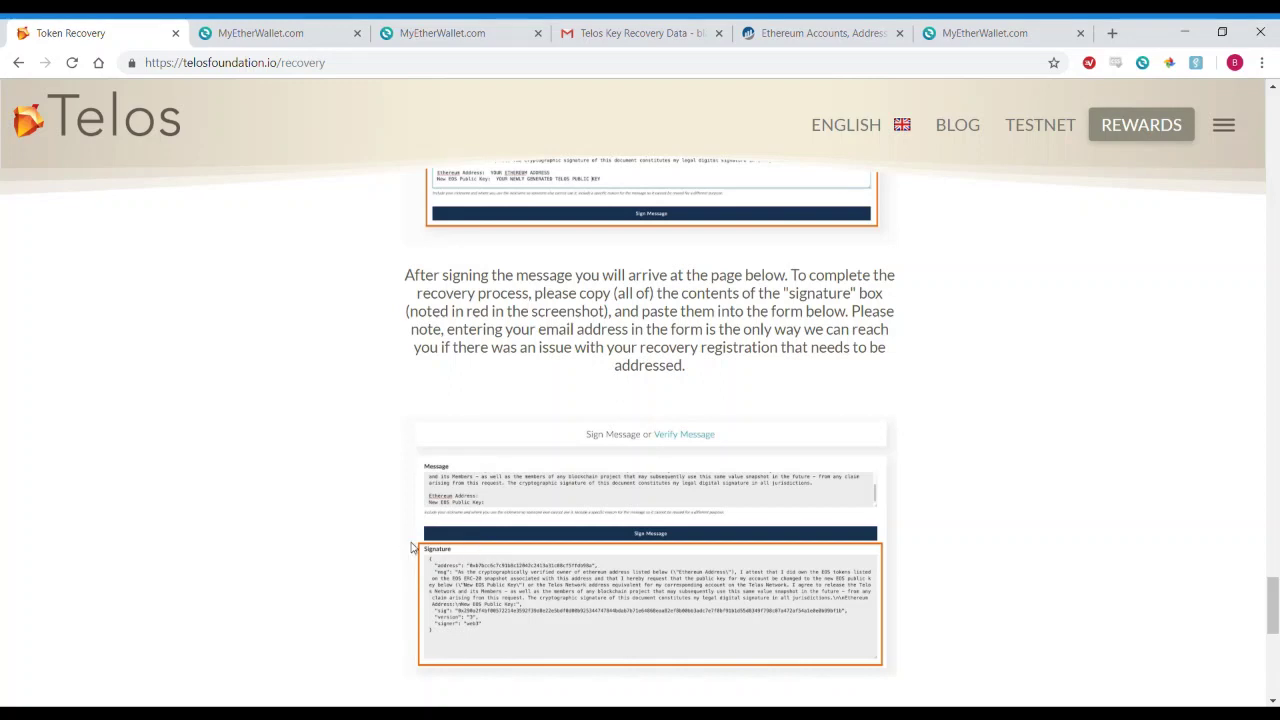
scroll(415, 548, down, 1)
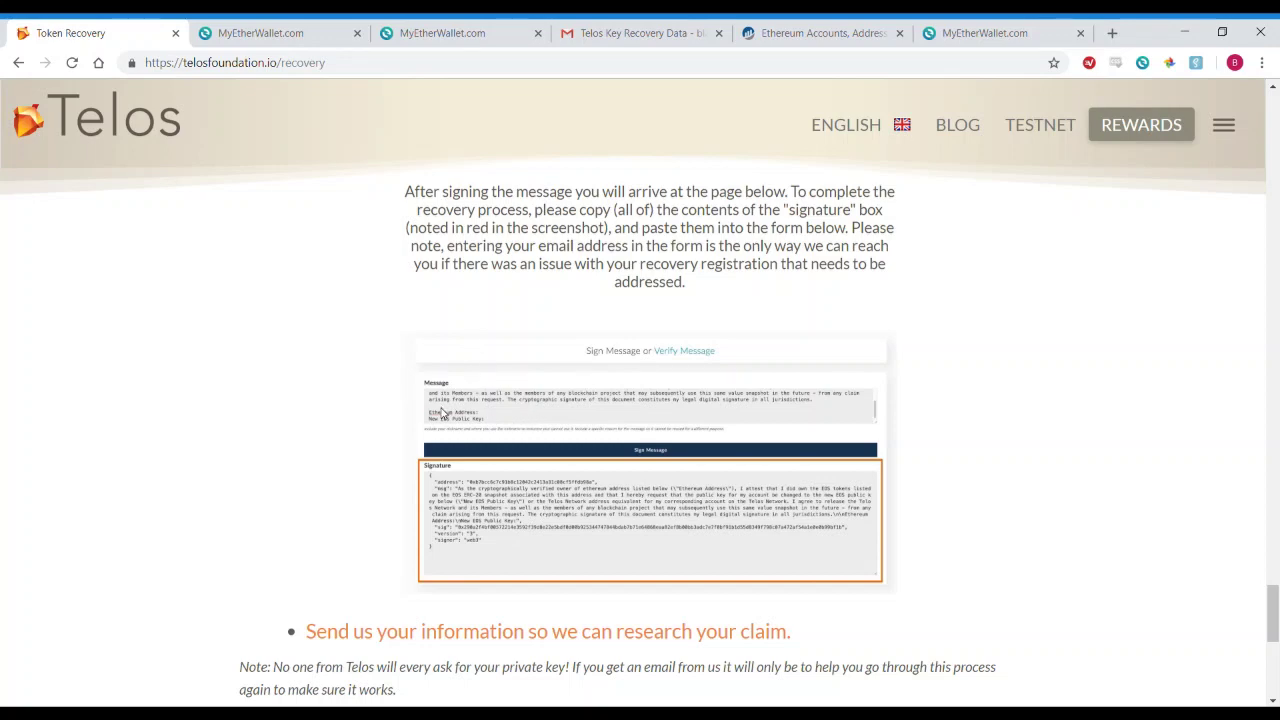
scroll(500, 380, up, 5)
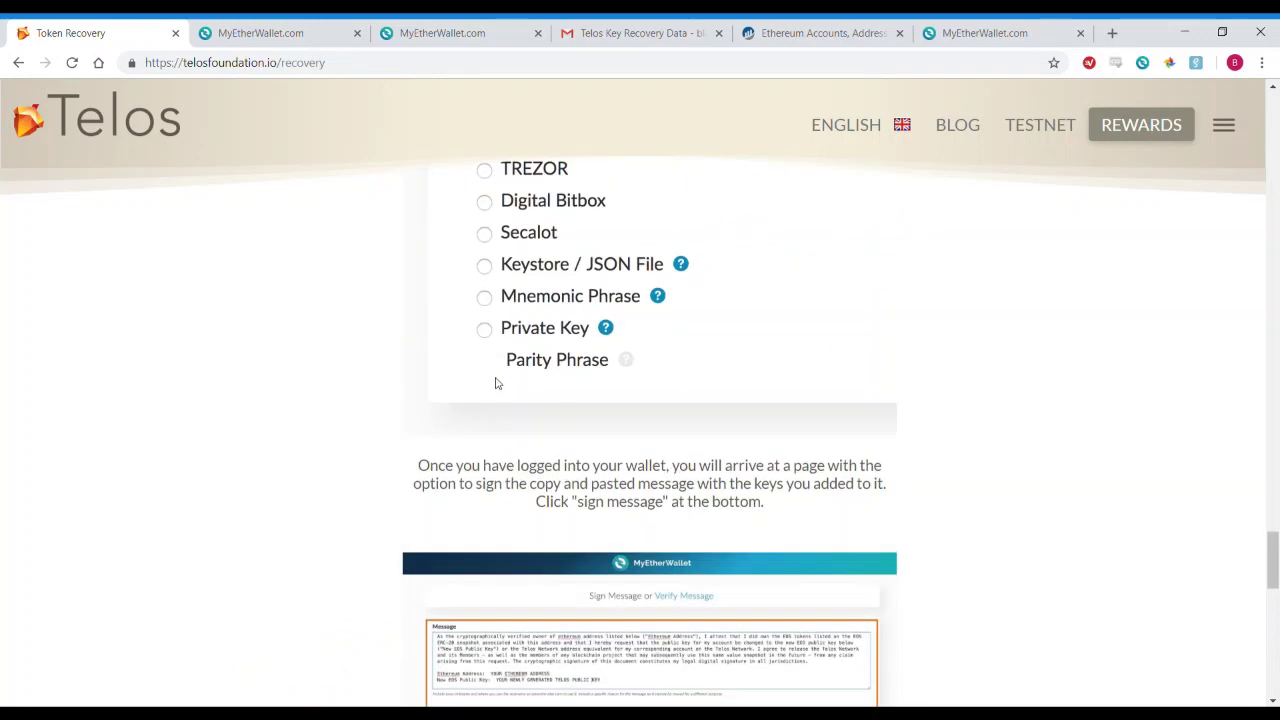
scroll(493, 399, down, 2)
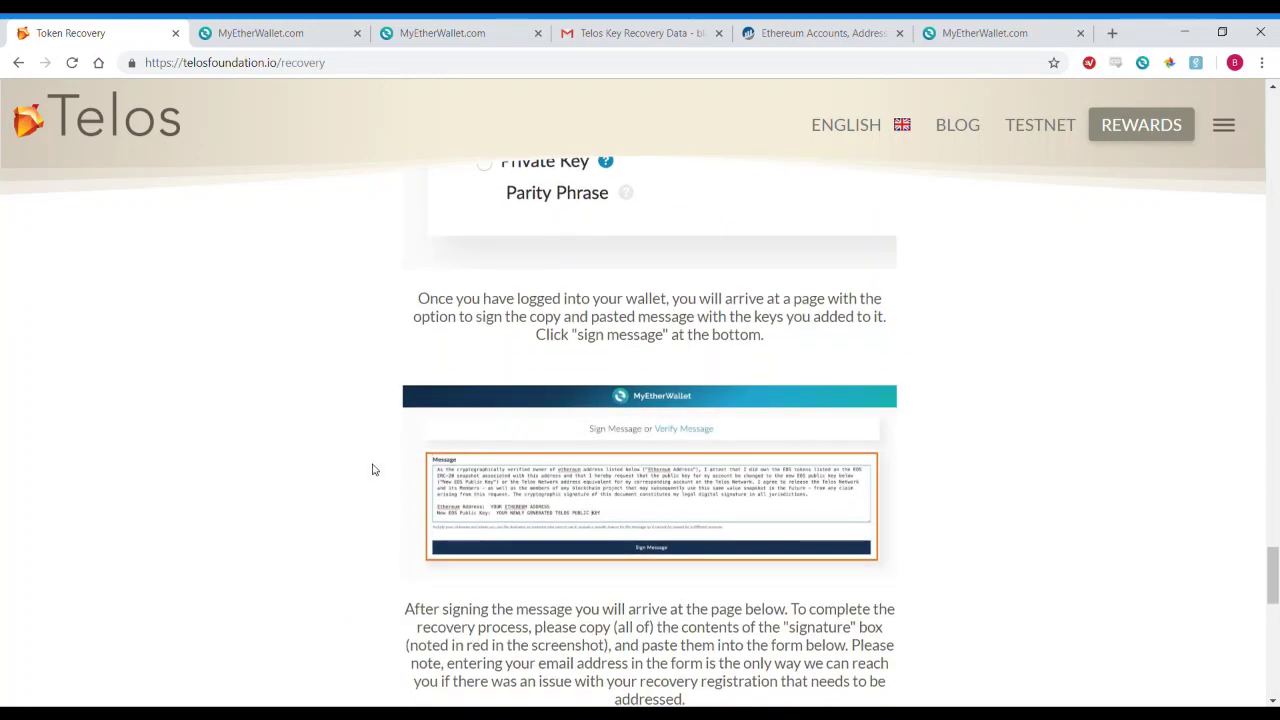
scroll(372, 469, down, 3)
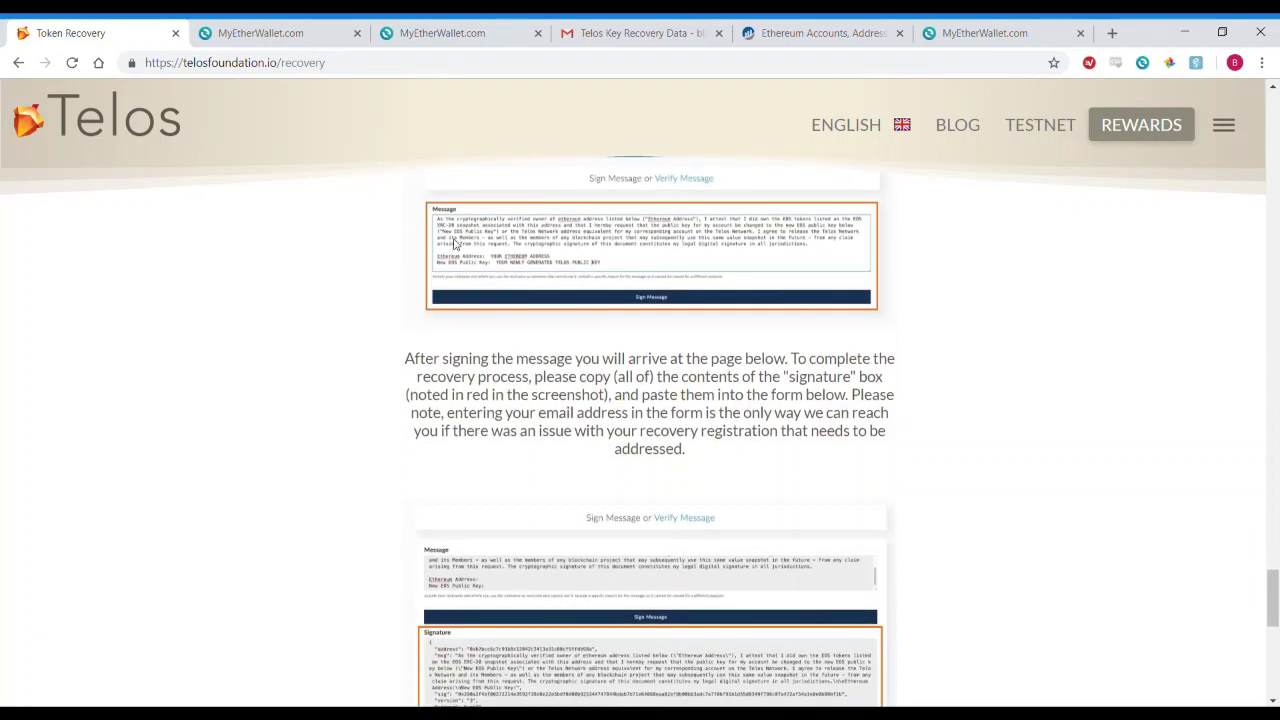
scroll(517, 430, down, 2)
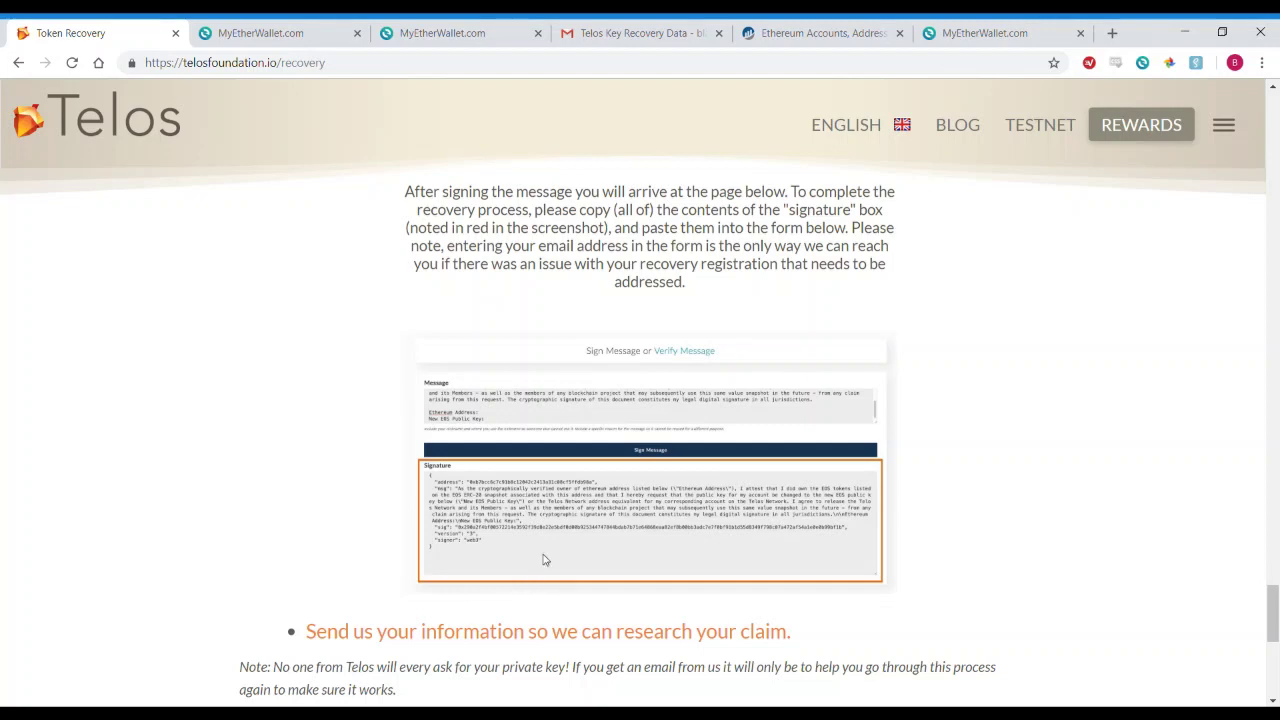
Open the "Send us your information" claim form and go through its signature, Ethereum address and email fields
click(418, 631)
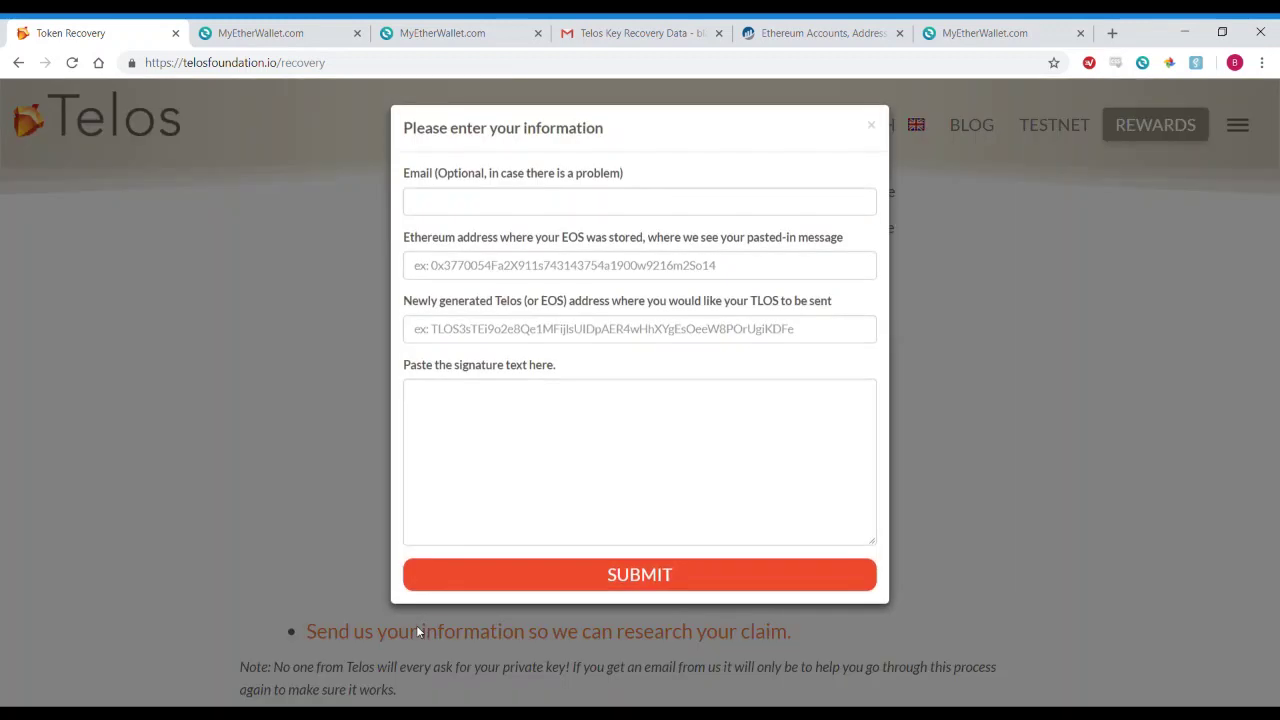
click(424, 395)
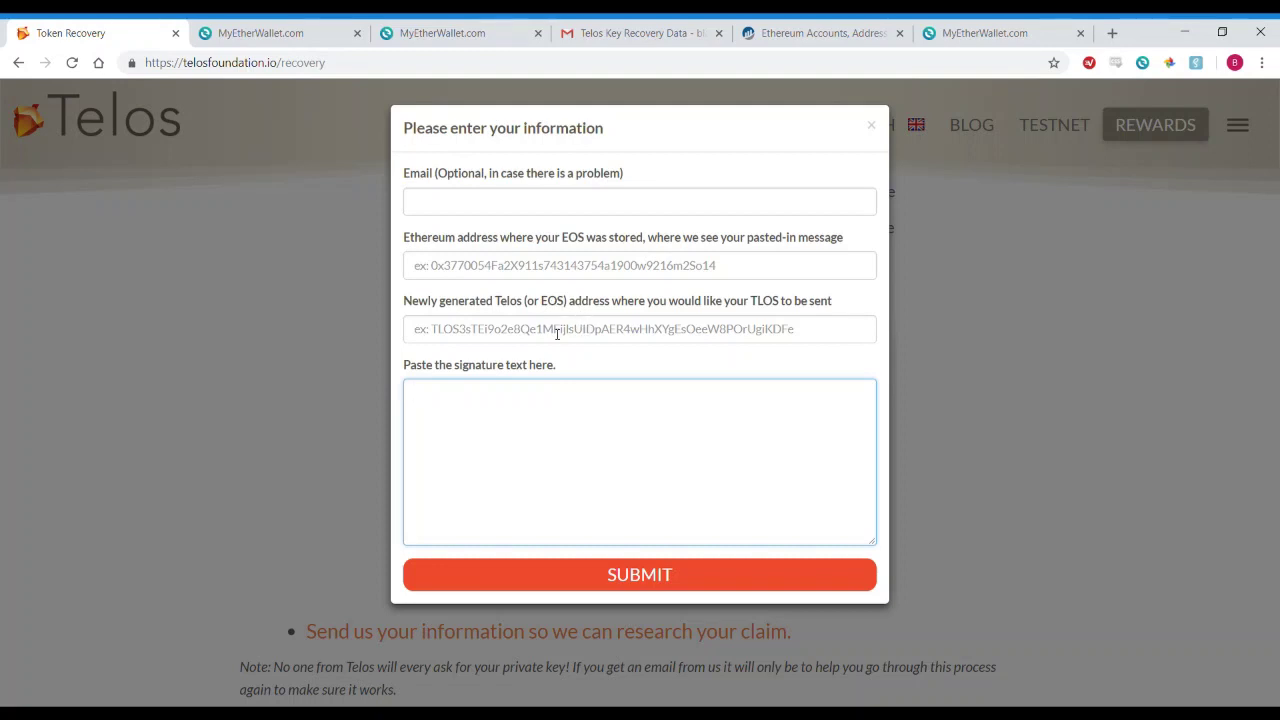
click(435, 266)
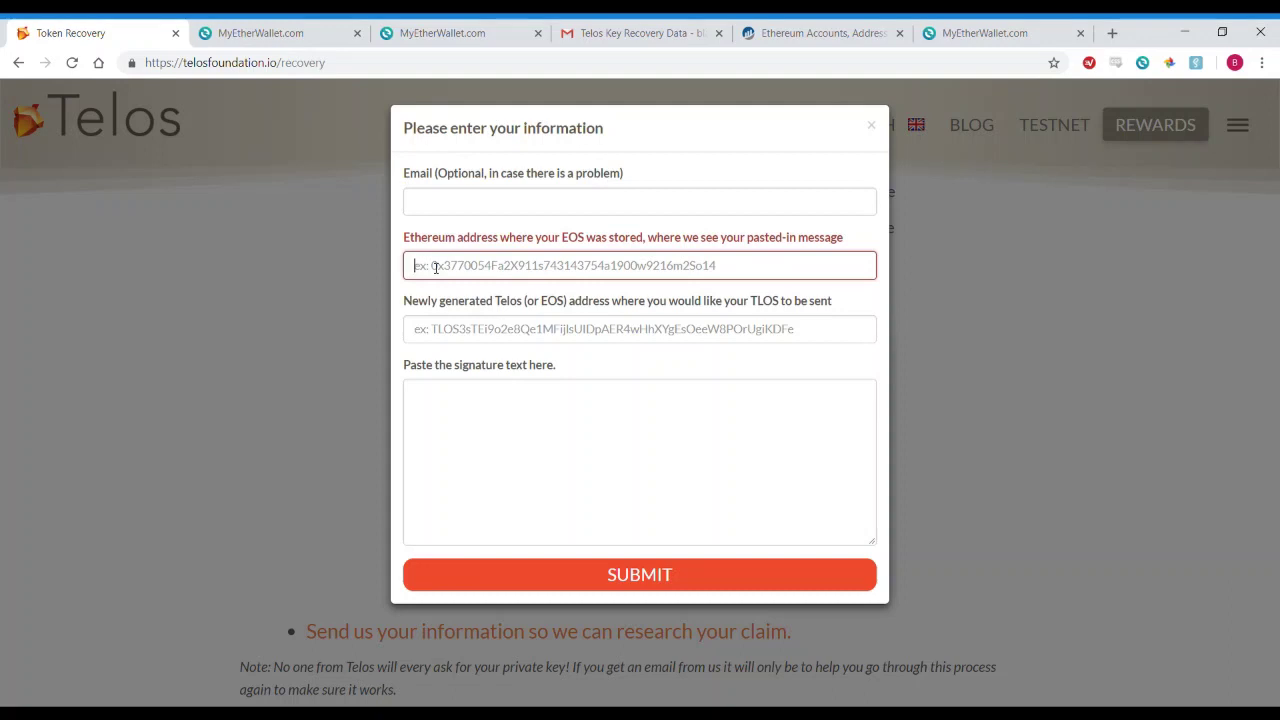
click(478, 200)
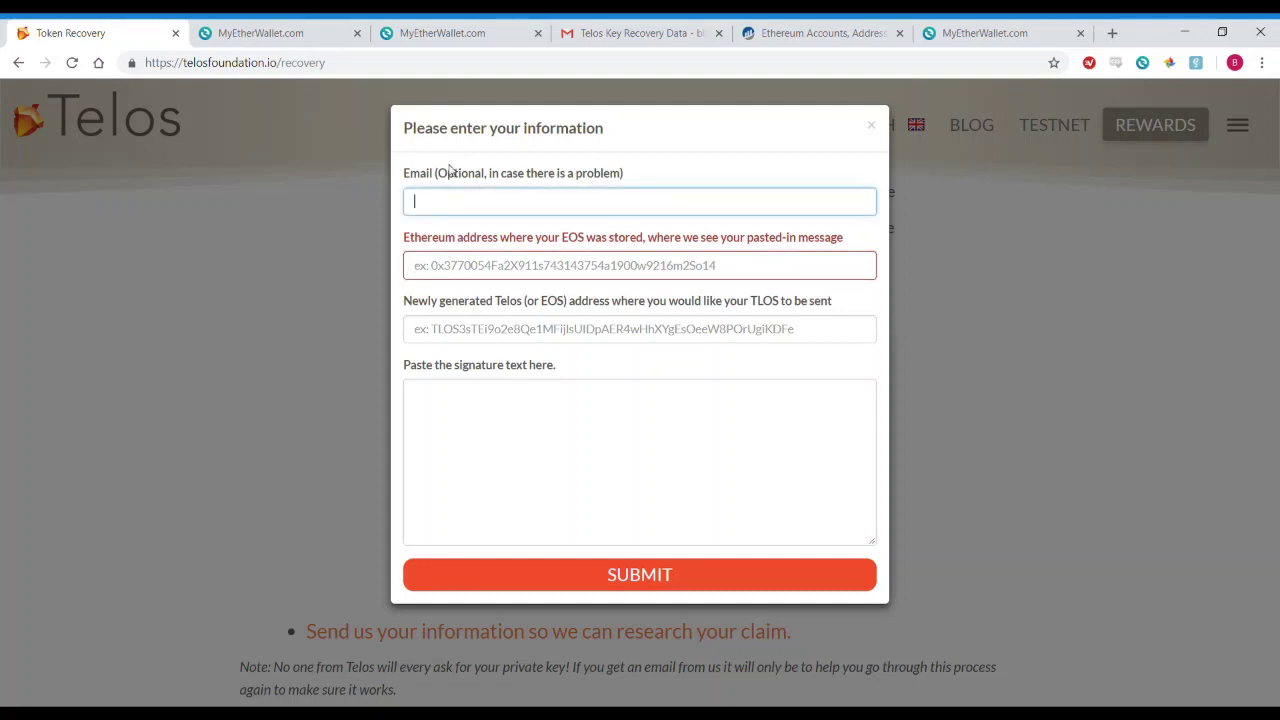
drag(445, 175, 554, 175)
click(472, 205)
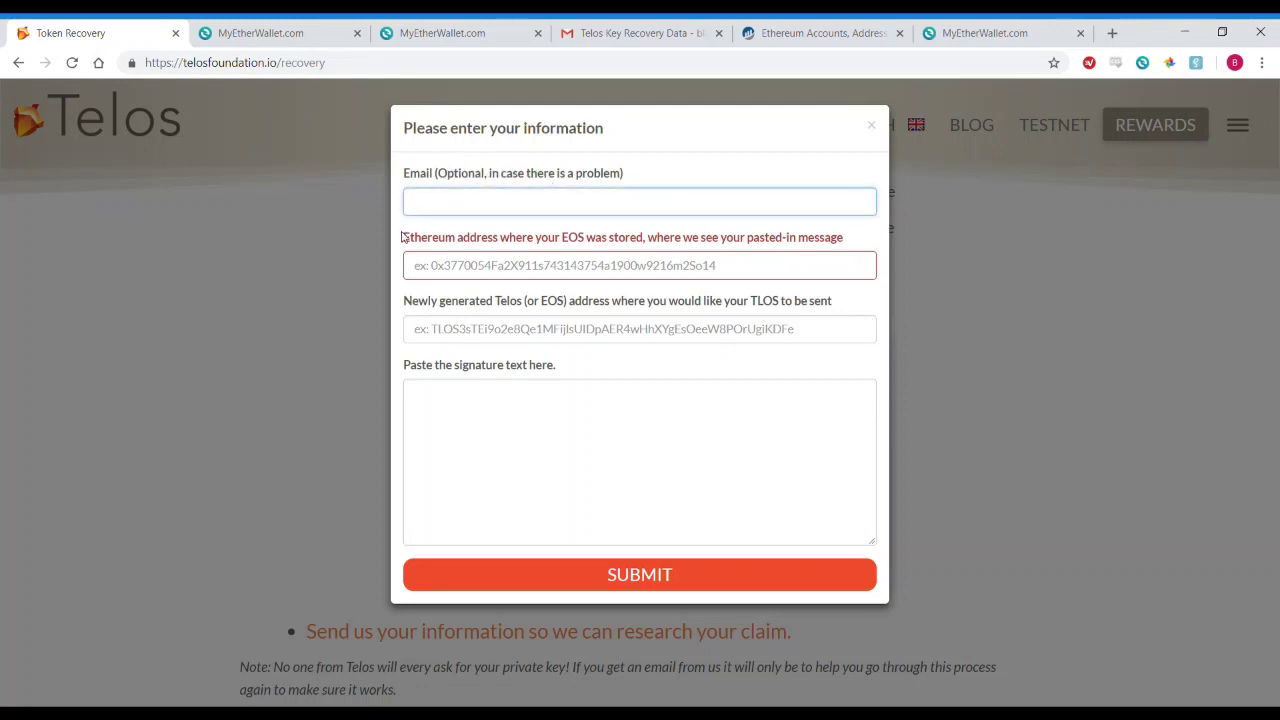